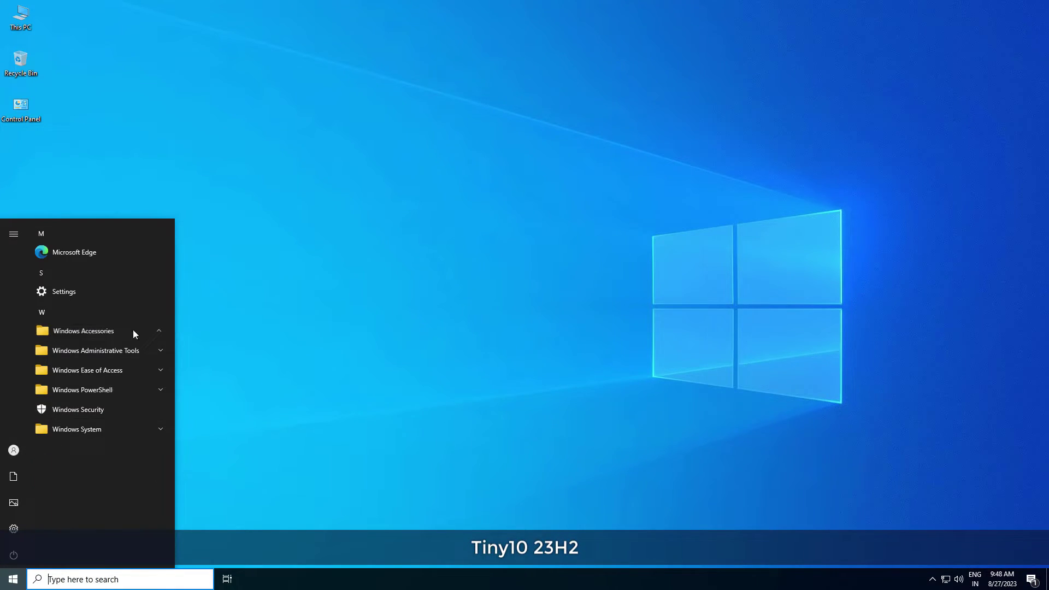
Step: Expand the Start menu's Accessories, Administrative Tools, Ease of Access, PowerShell and Windows System folders
click(133, 330)
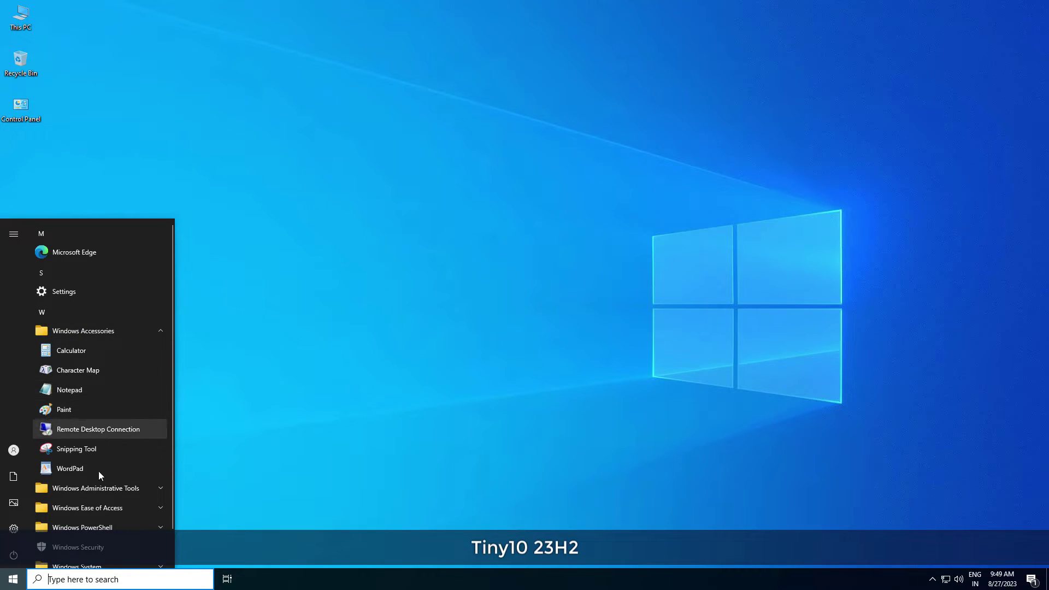
click(101, 488)
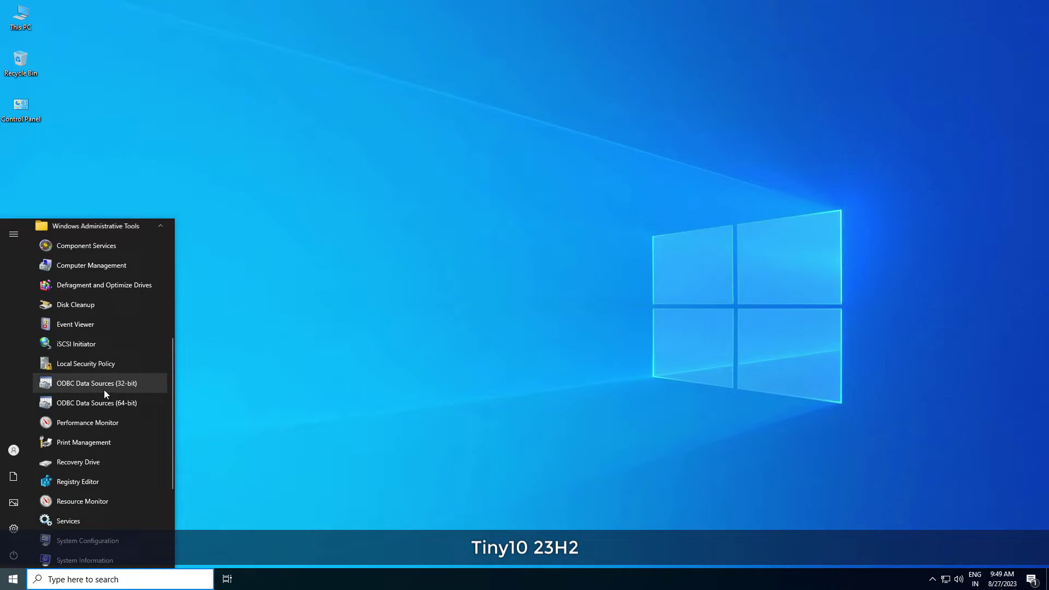
scroll(72, 522, down, 1)
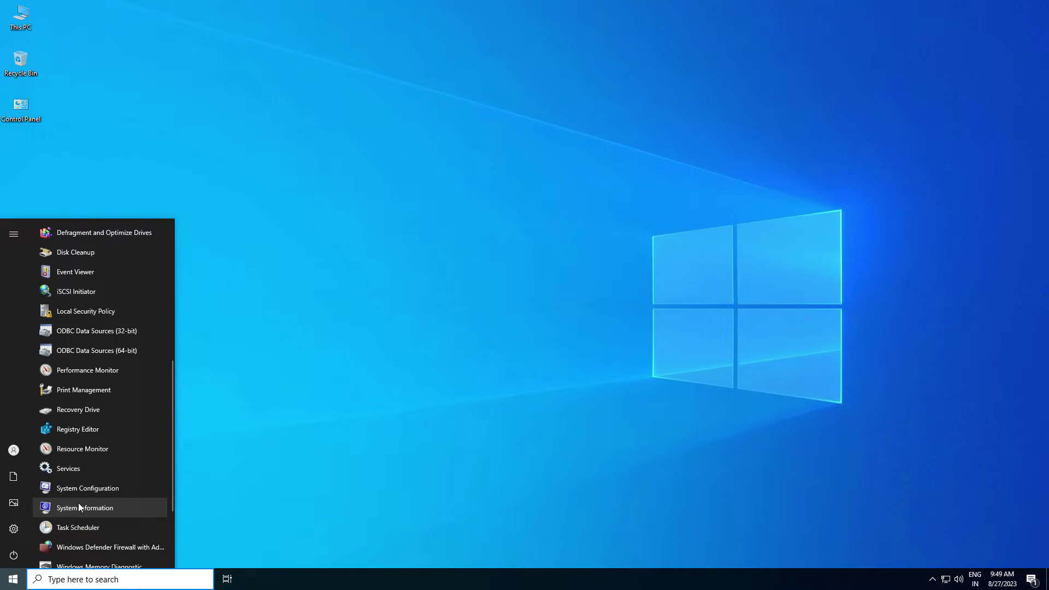
scroll(78, 503, down, 2)
click(89, 479)
scroll(93, 475, down, 2)
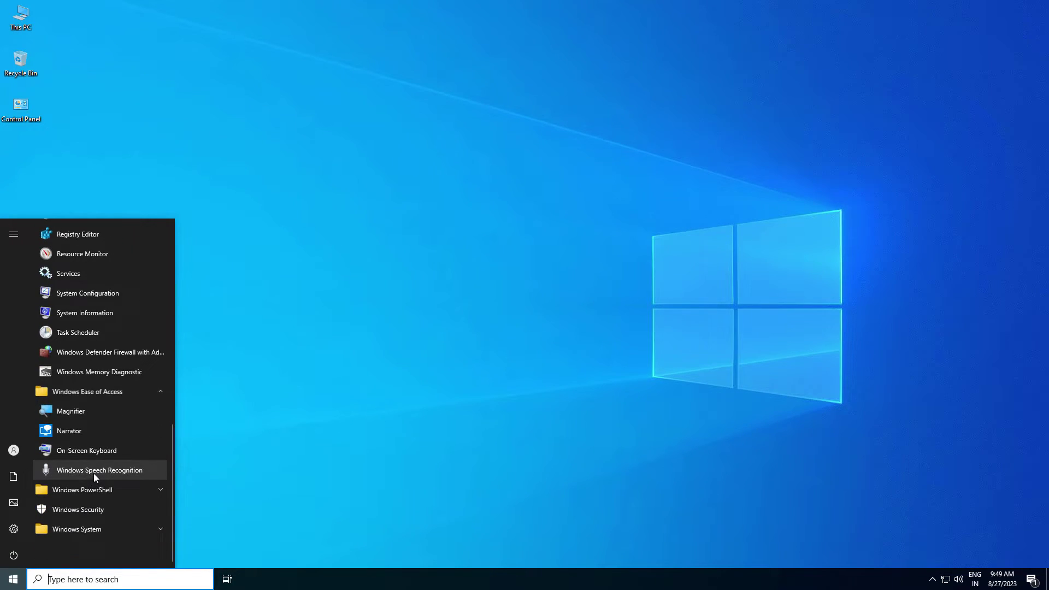
click(97, 487)
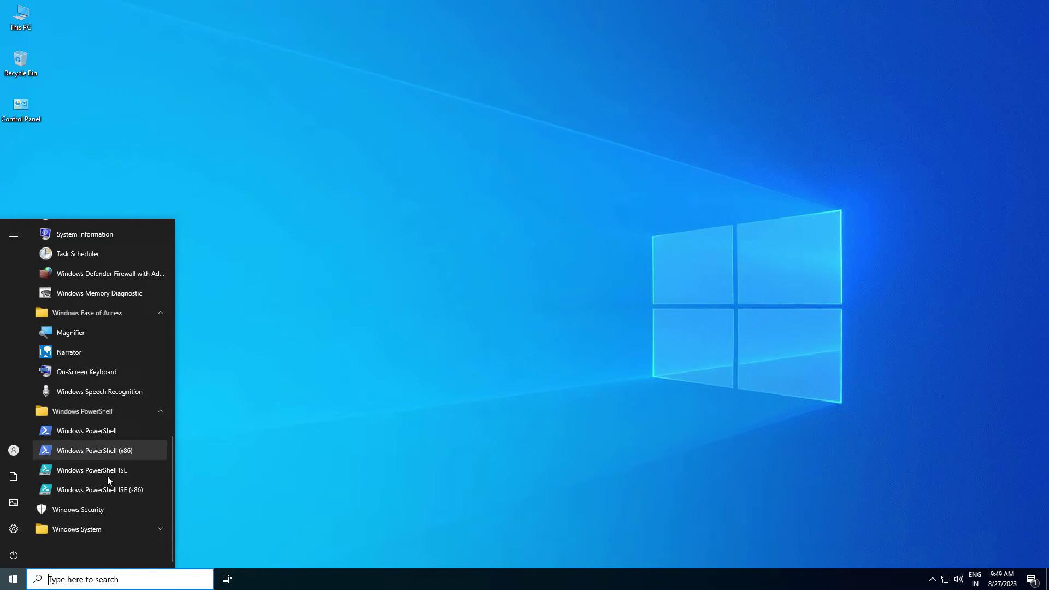
click(107, 528)
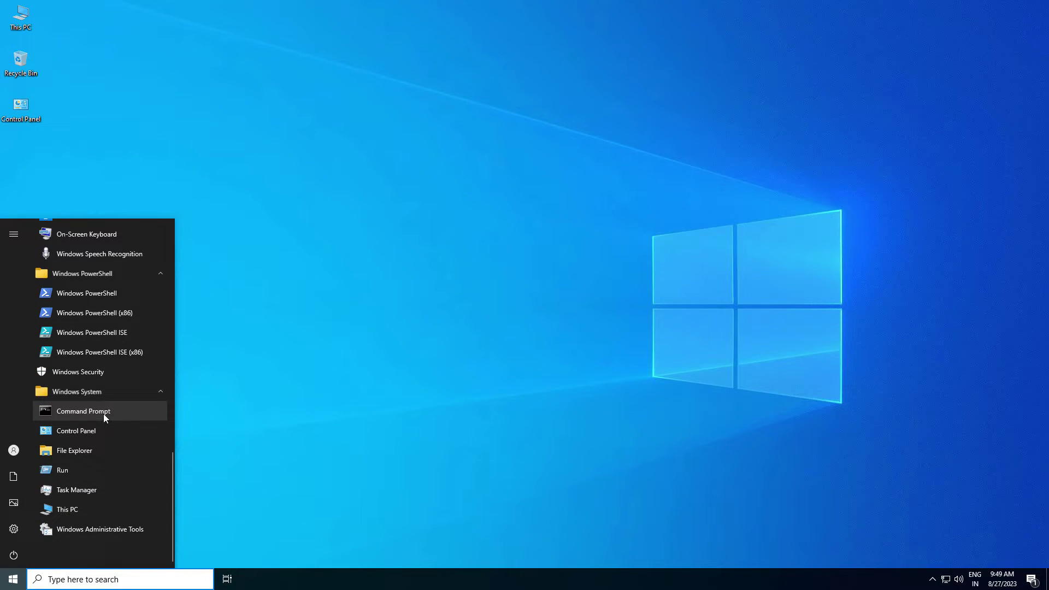
Step: Run Command Prompt as administrator and move its window to the centre
right_click(108, 414)
mouse_move(138, 440)
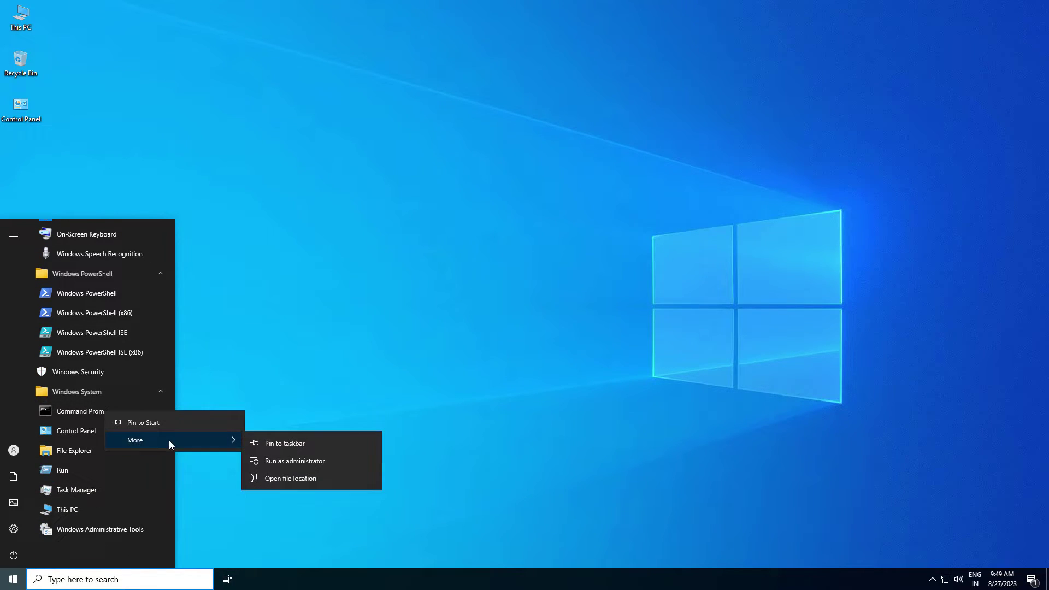
click(270, 464)
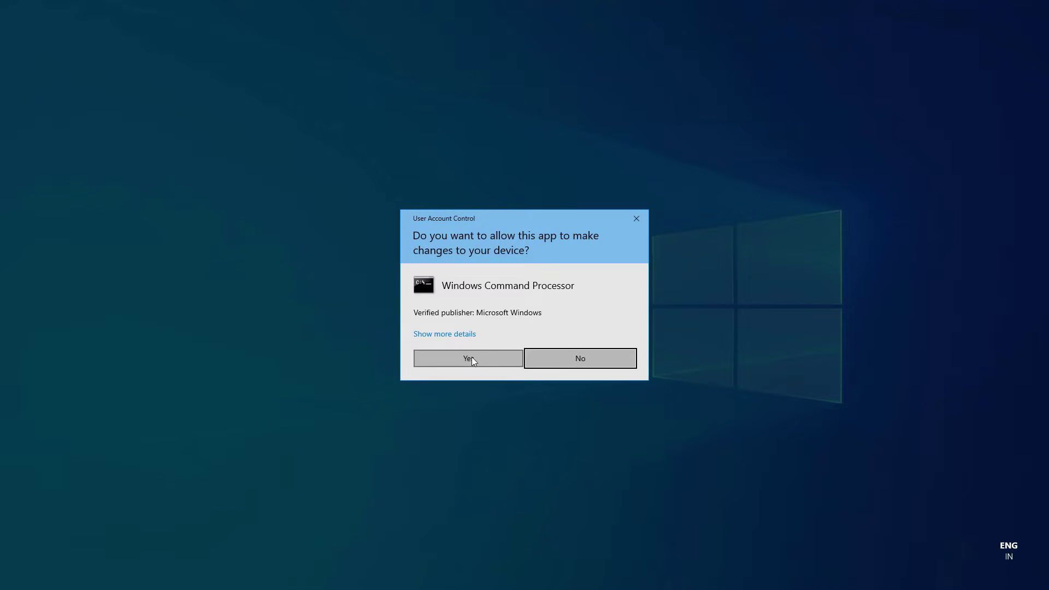
click(471, 359)
drag(267, 27, 419, 115)
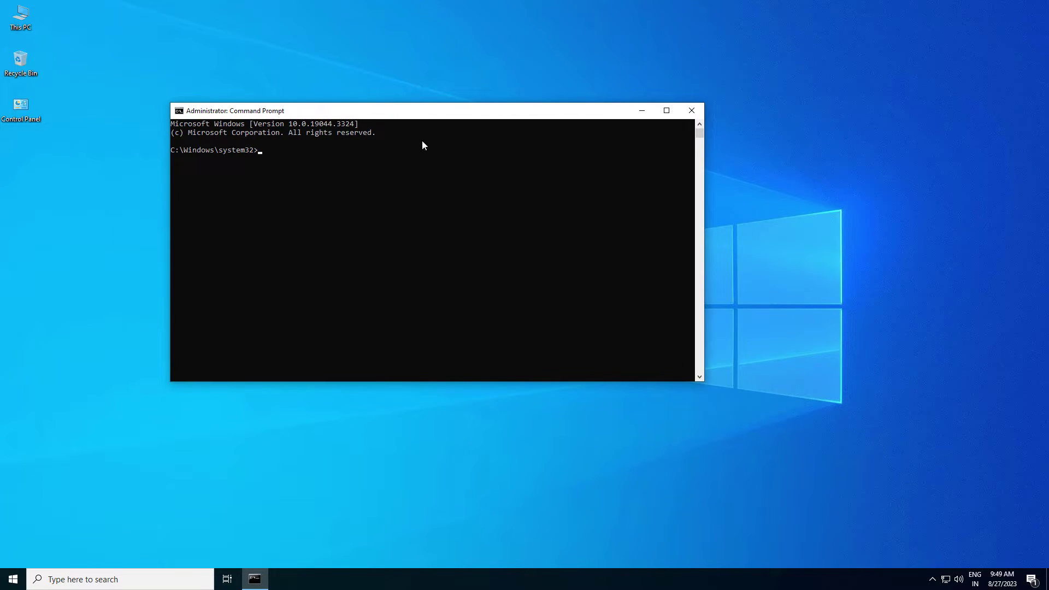
Step: View Control Panel's empty installed-programs list, then check the 28.8 GB USB drive in This PC
click(13, 579)
click(99, 428)
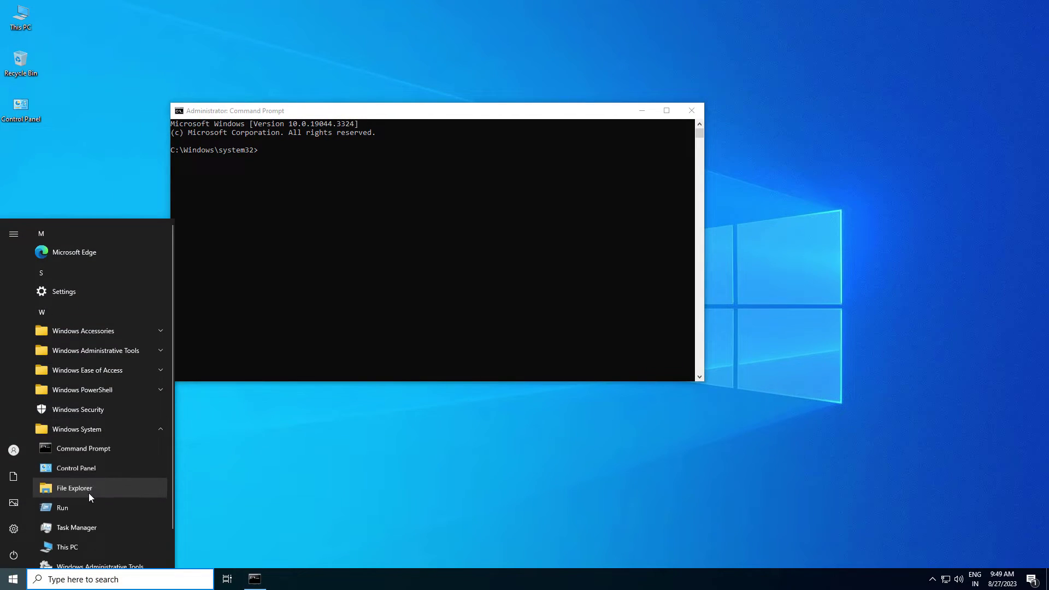
click(98, 429)
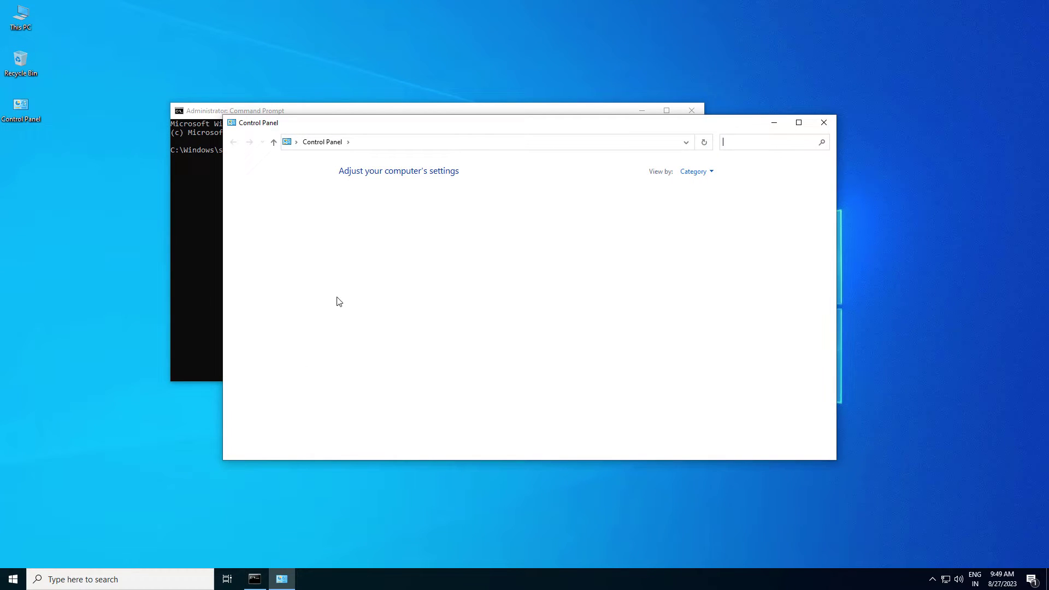
click(411, 324)
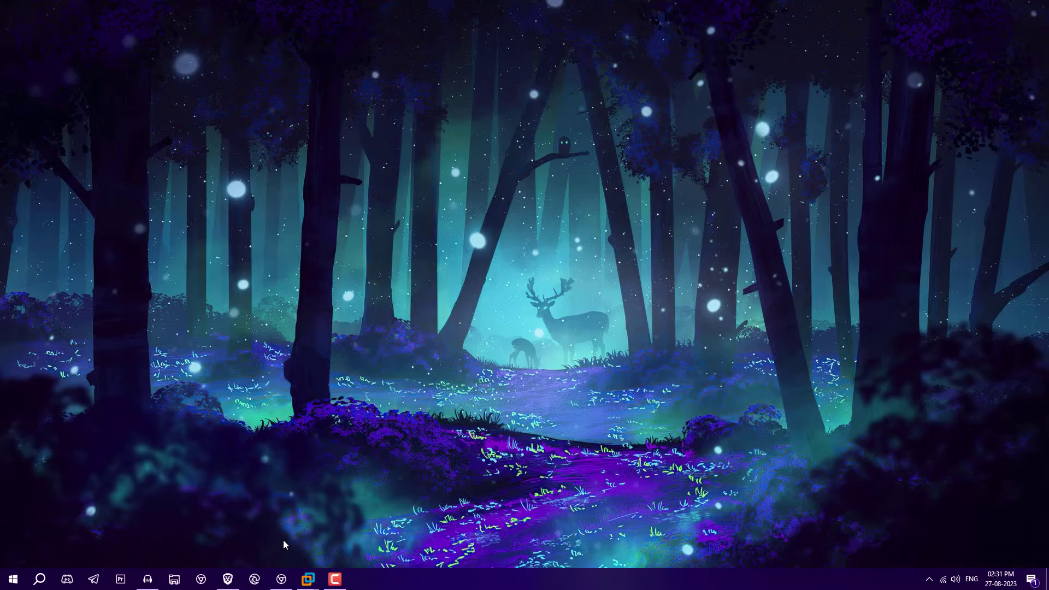
key(super+e)
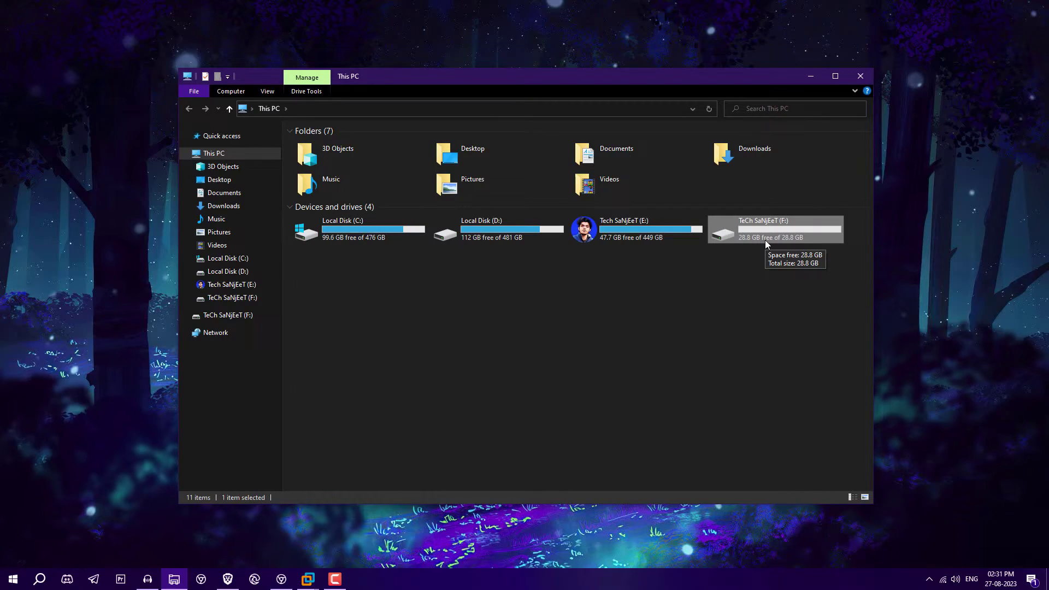
click(810, 78)
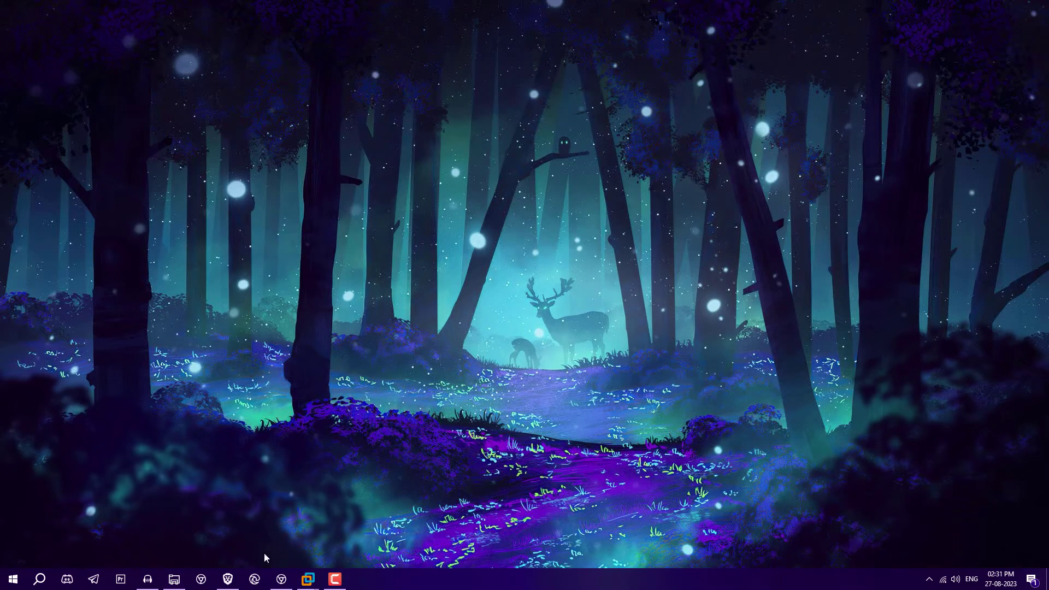
Step: Download rufus-4.2.exe from rufus.ie and show it in the Downloads folder
click(281, 580)
scroll(391, 320, down, 8)
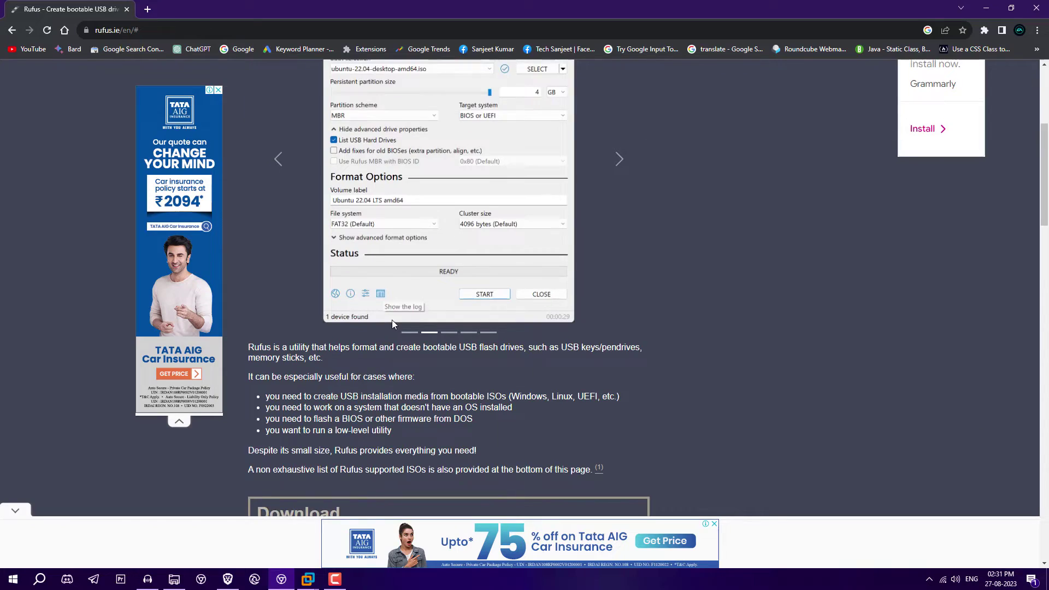
scroll(392, 324, down, 2)
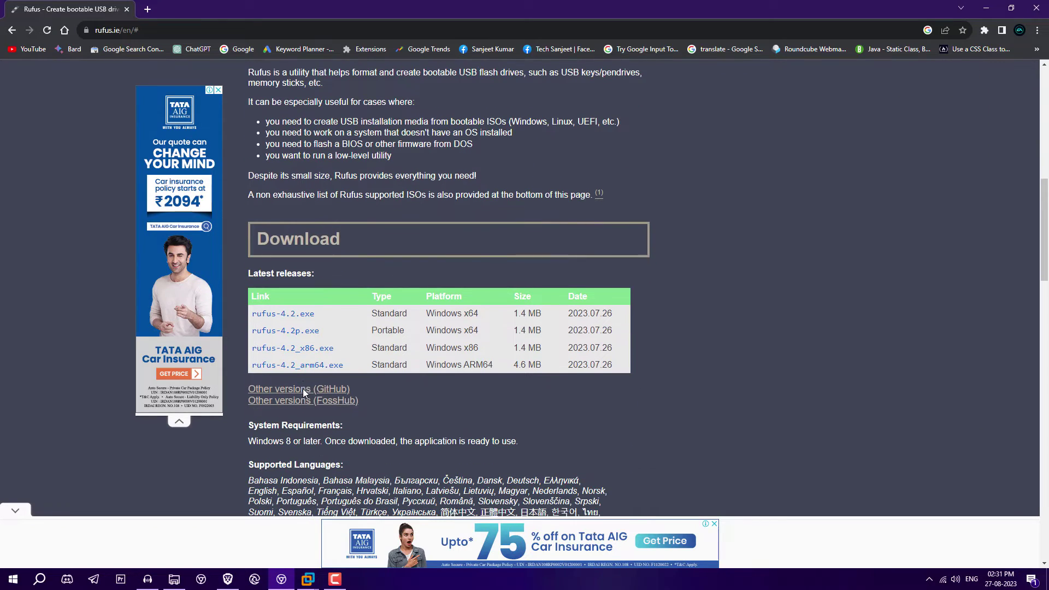
click(299, 320)
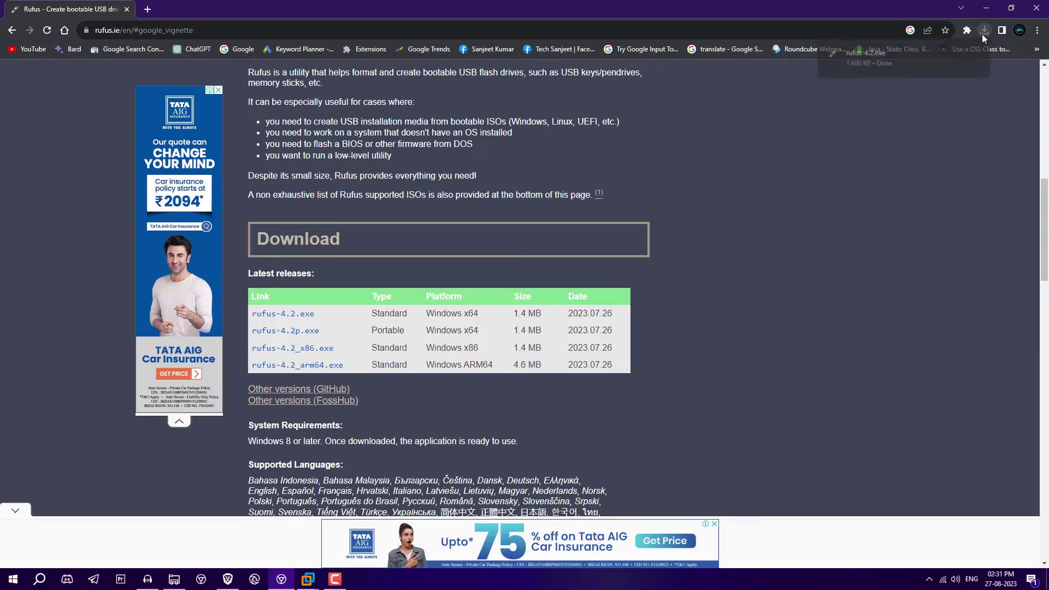
click(981, 34)
click(955, 76)
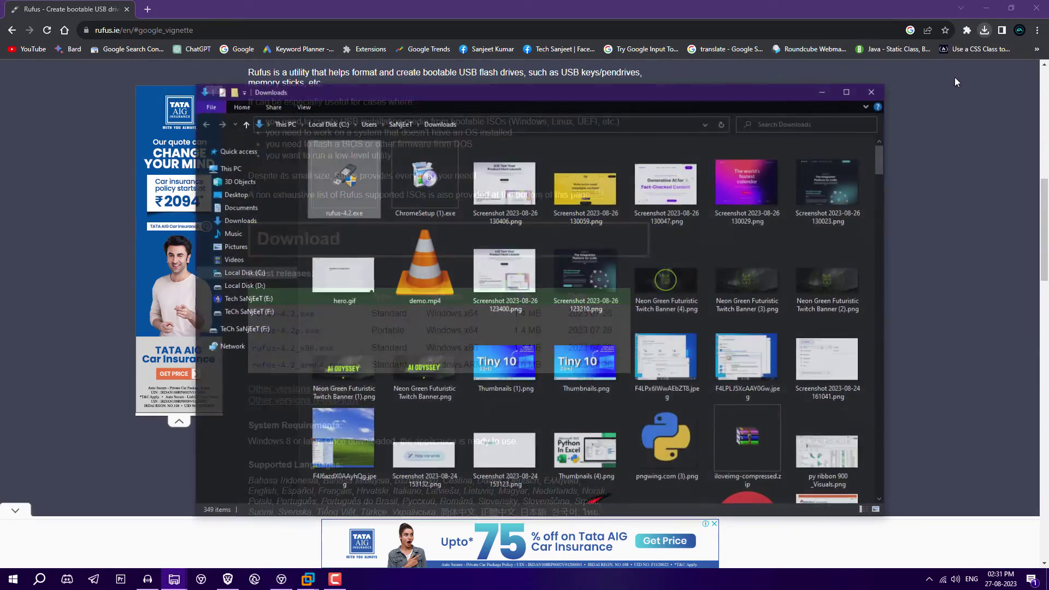
Step: Launch Rufus, load tiny10 x64 23h2.iso as the boot image, and keep GPT partitioning
double_click(342, 175)
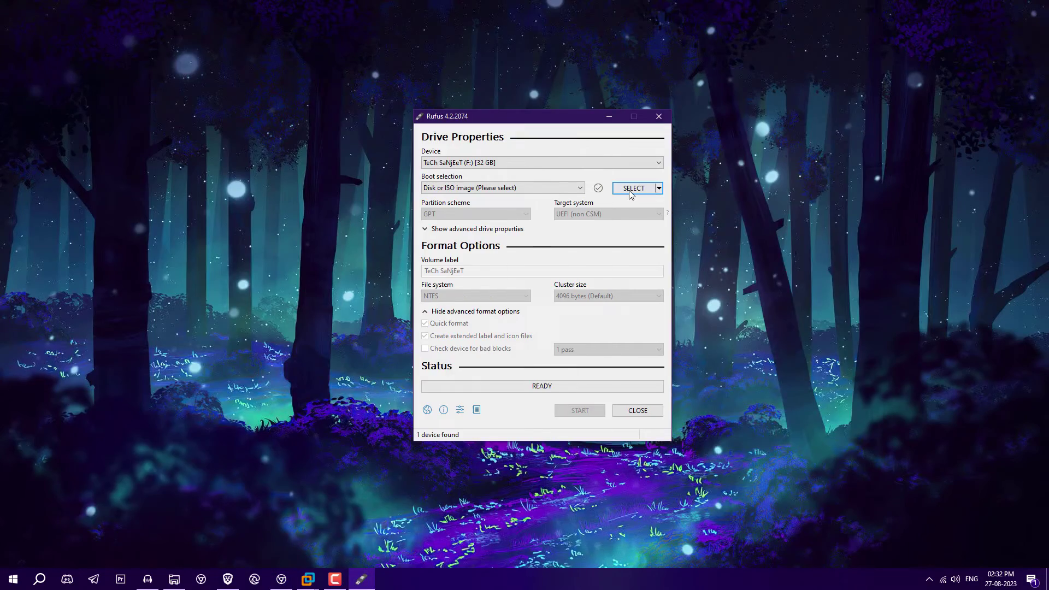
click(635, 188)
double_click(599, 273)
click(498, 239)
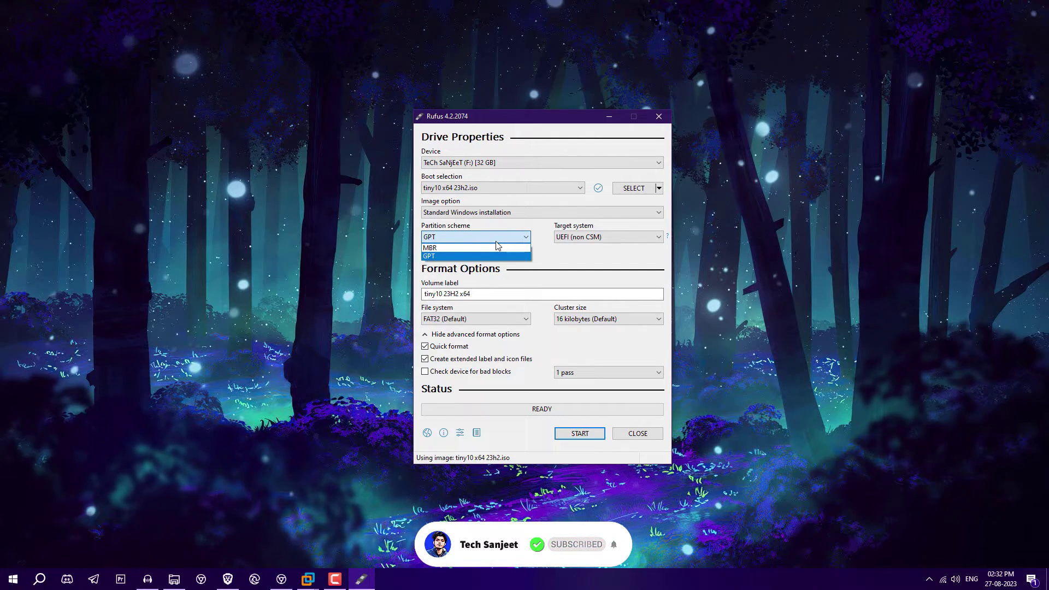
click(462, 269)
right_click(19, 580)
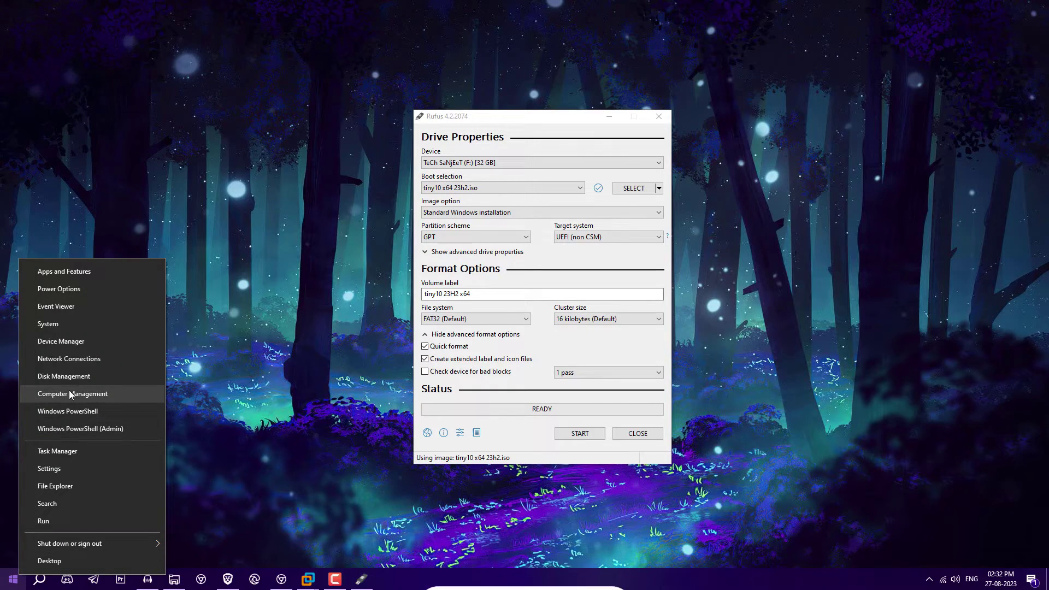
click(74, 376)
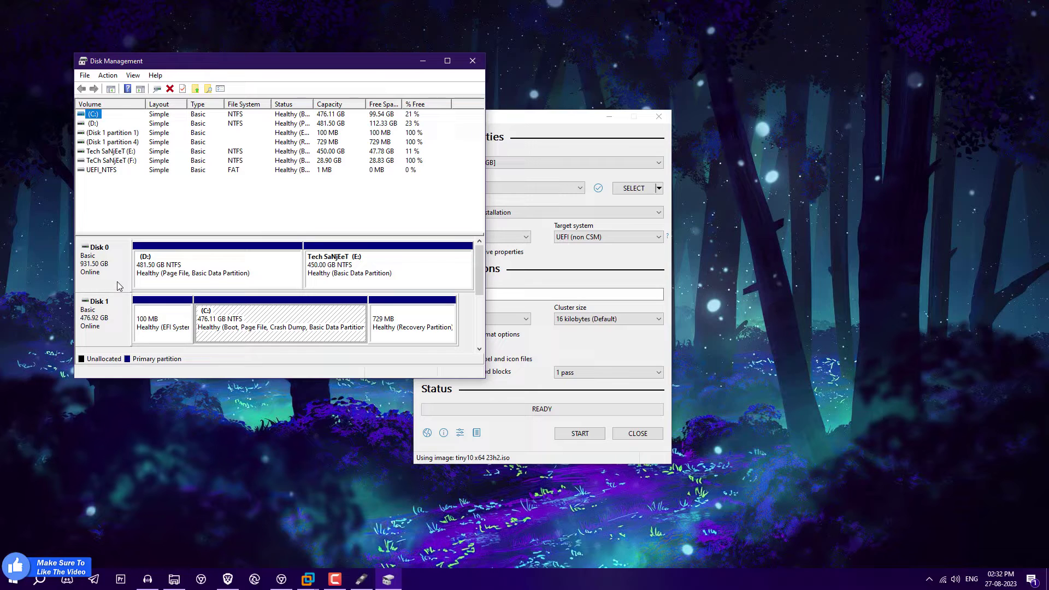
right_click(116, 268)
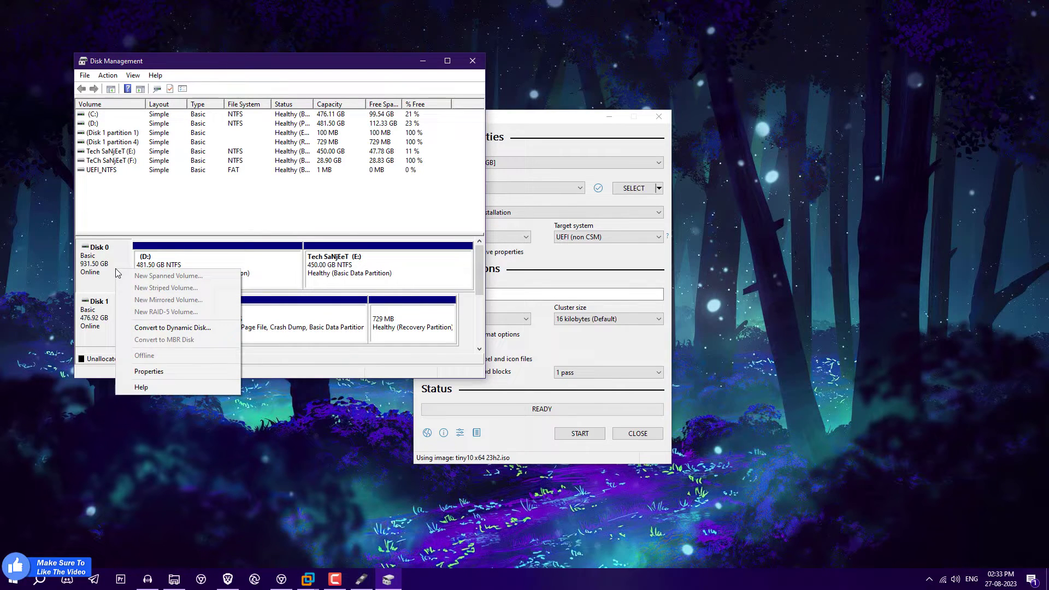
click(136, 372)
click(173, 127)
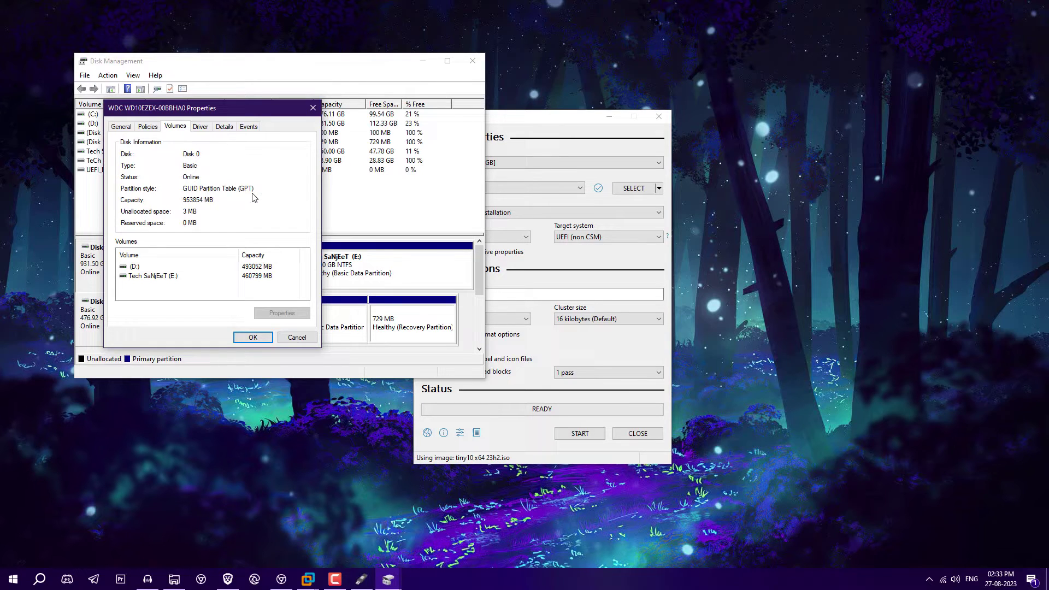
click(253, 338)
click(473, 61)
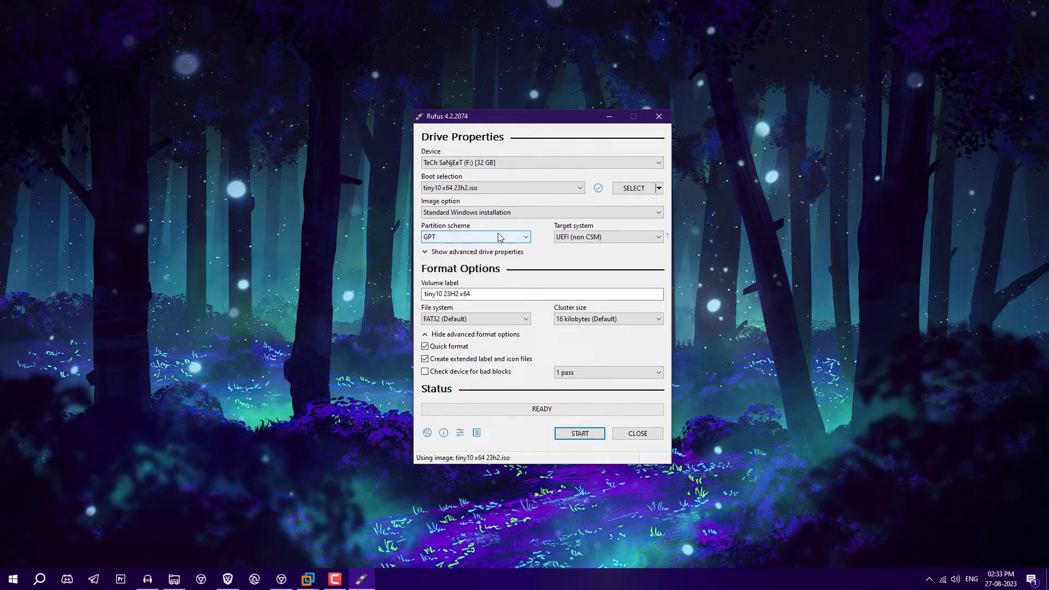
Step: Start writing the USB, keeping all Windows User Experience customisations ticked
click(578, 434)
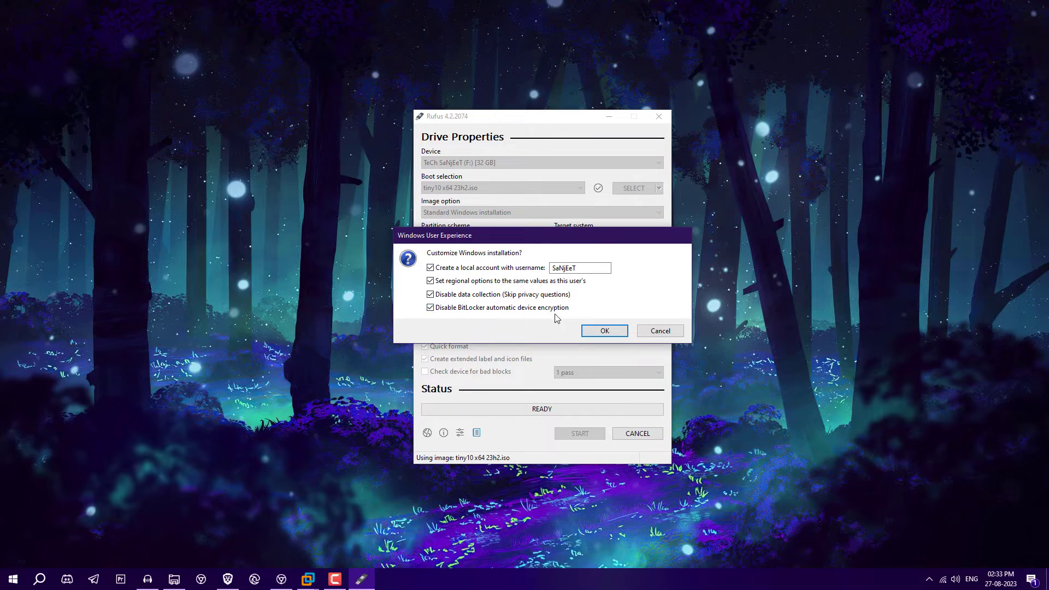
click(604, 332)
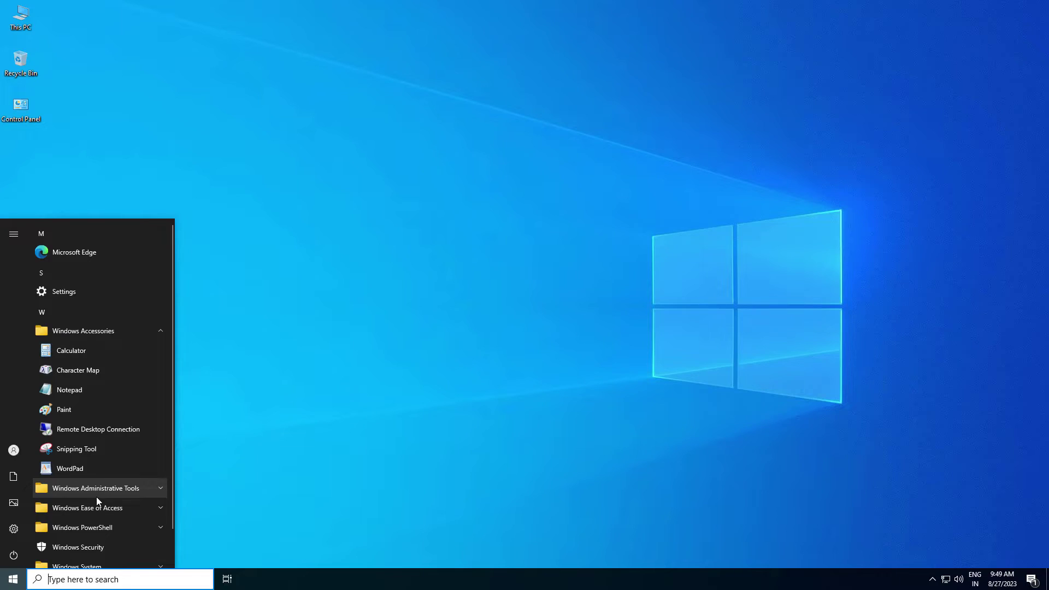
Step: Expand the Administrative Tools, Ease of Access, PowerShell and Windows System folders in Start
click(97, 494)
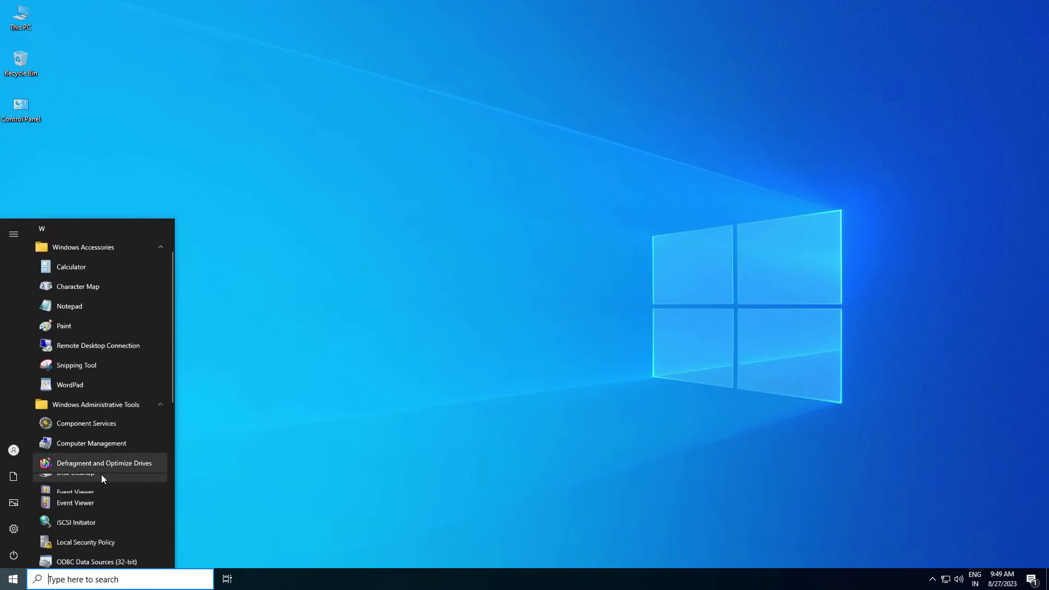
scroll(103, 414, down, 3)
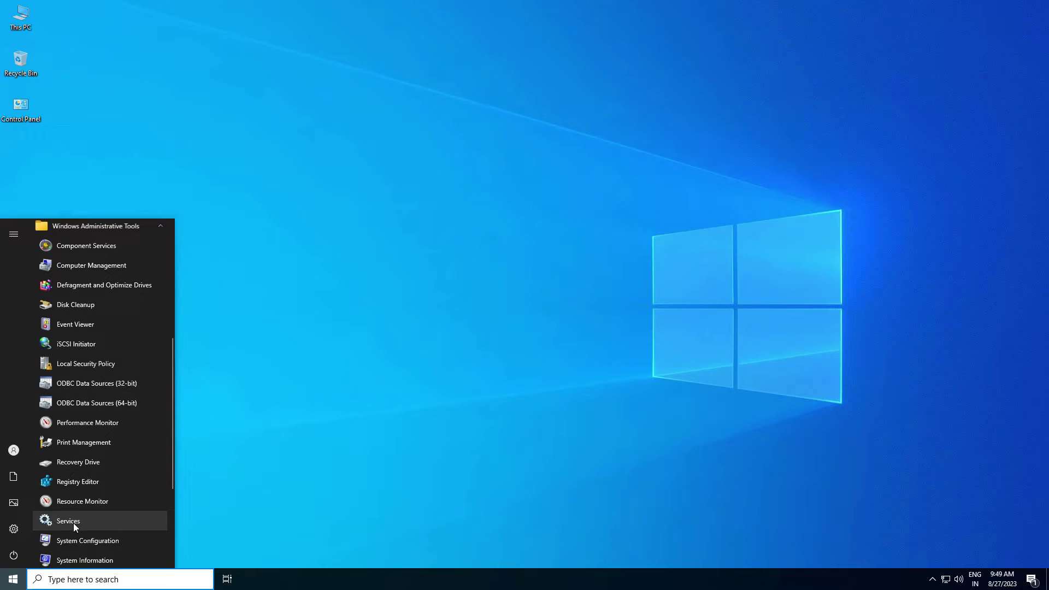
scroll(73, 519, down, 3)
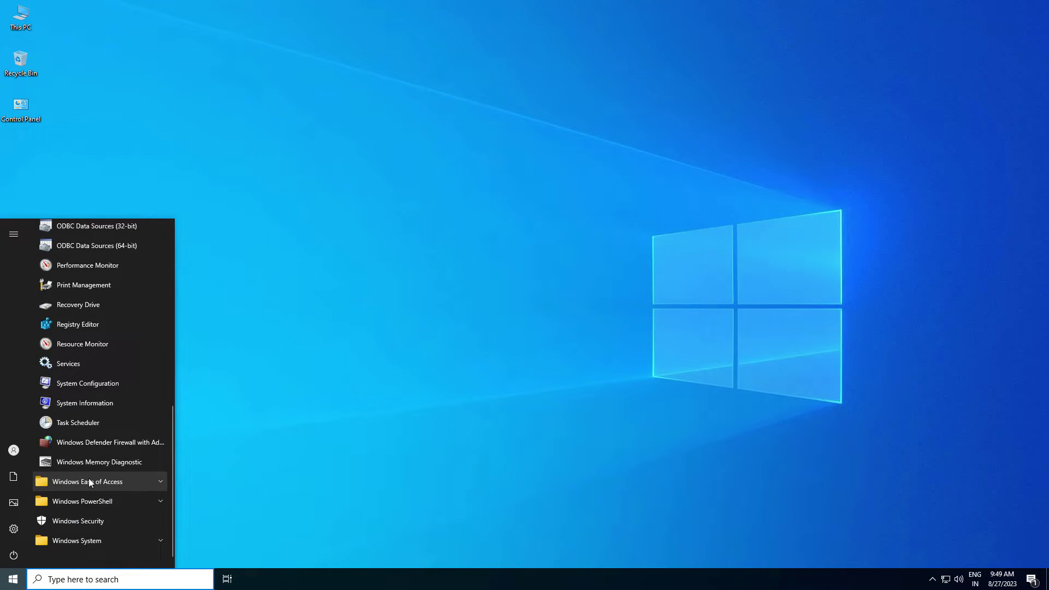
click(90, 479)
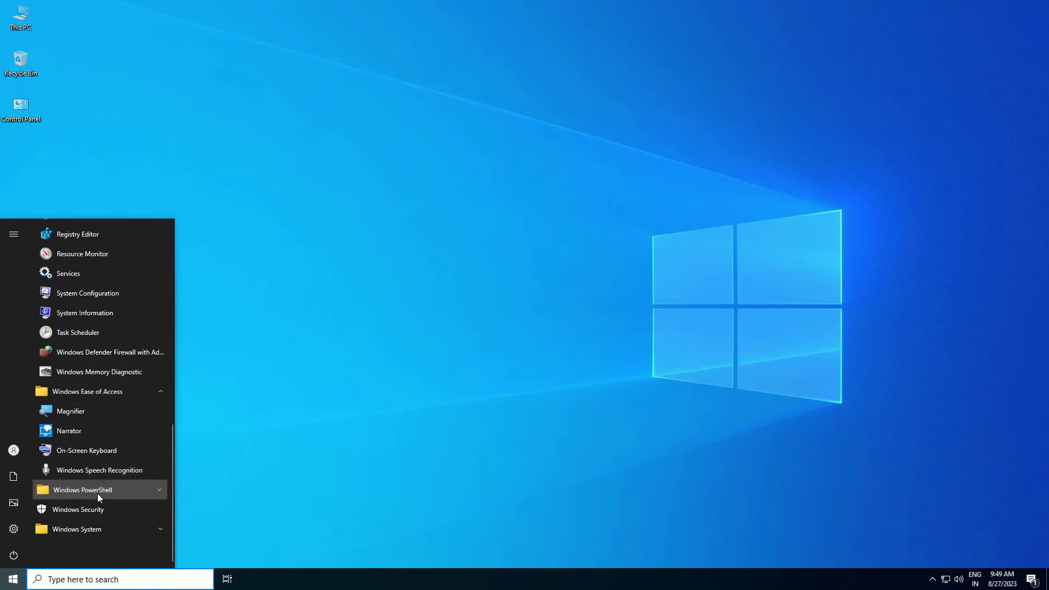
click(97, 491)
click(108, 528)
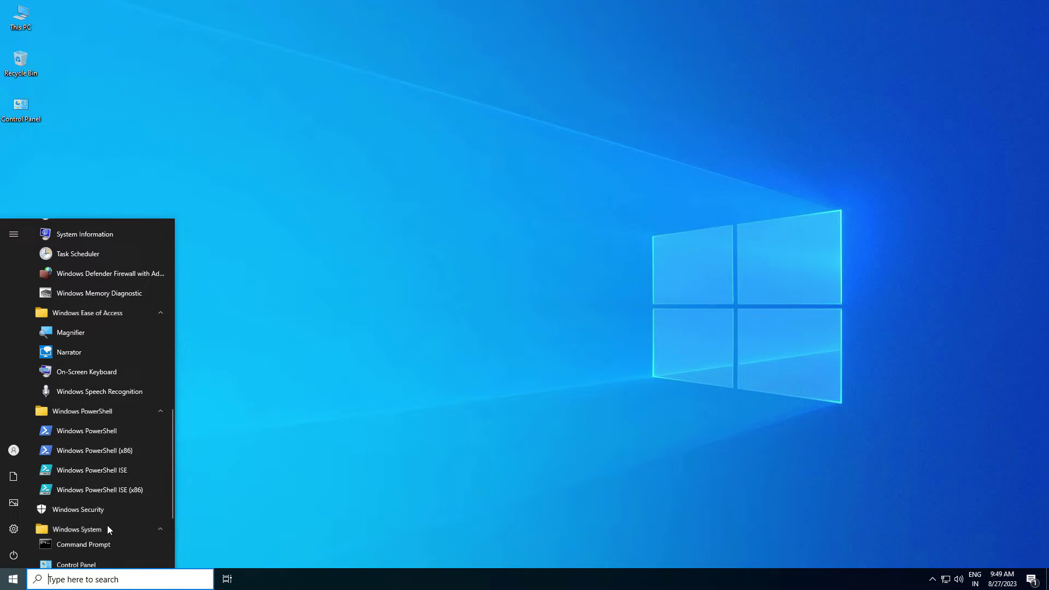
Step: Run Command Prompt from Windows System as administrator
right_click(105, 412)
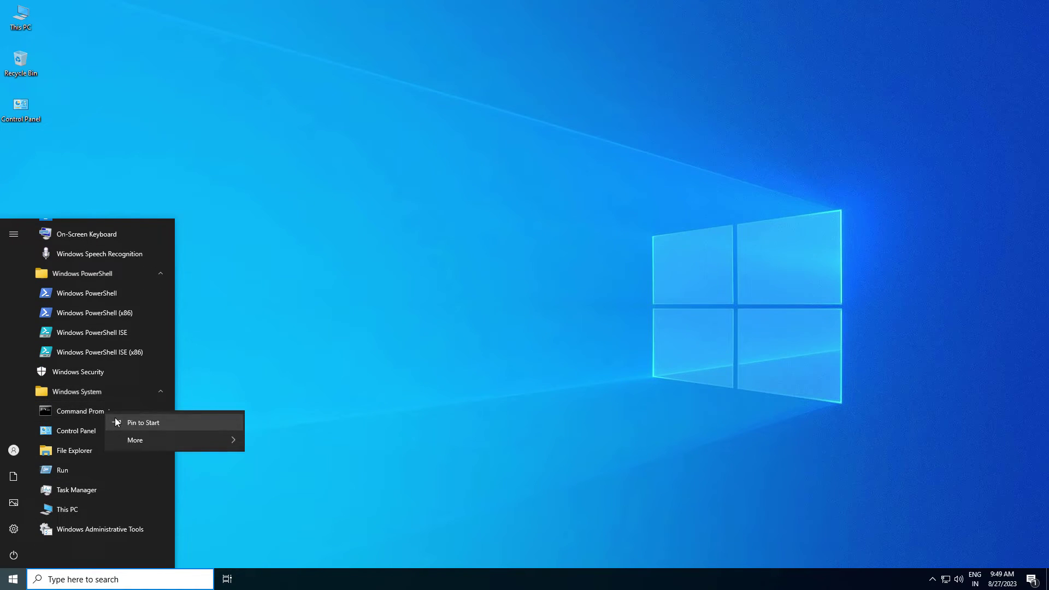
mouse_move(169, 441)
click(270, 461)
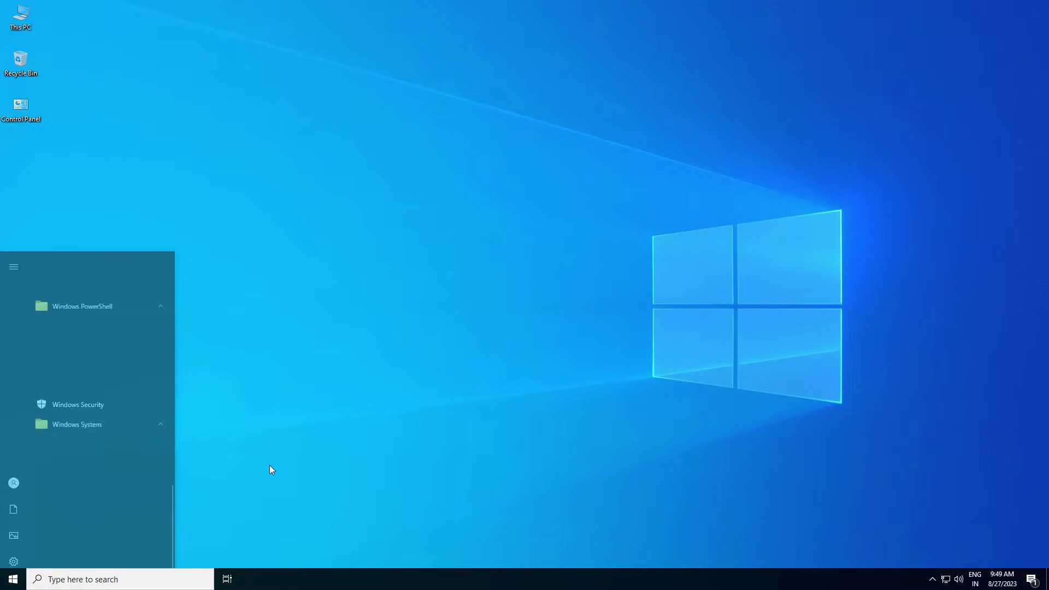
Step: Approve the elevated Command Prompt, then view Control Panel's installed-programs list
click(477, 357)
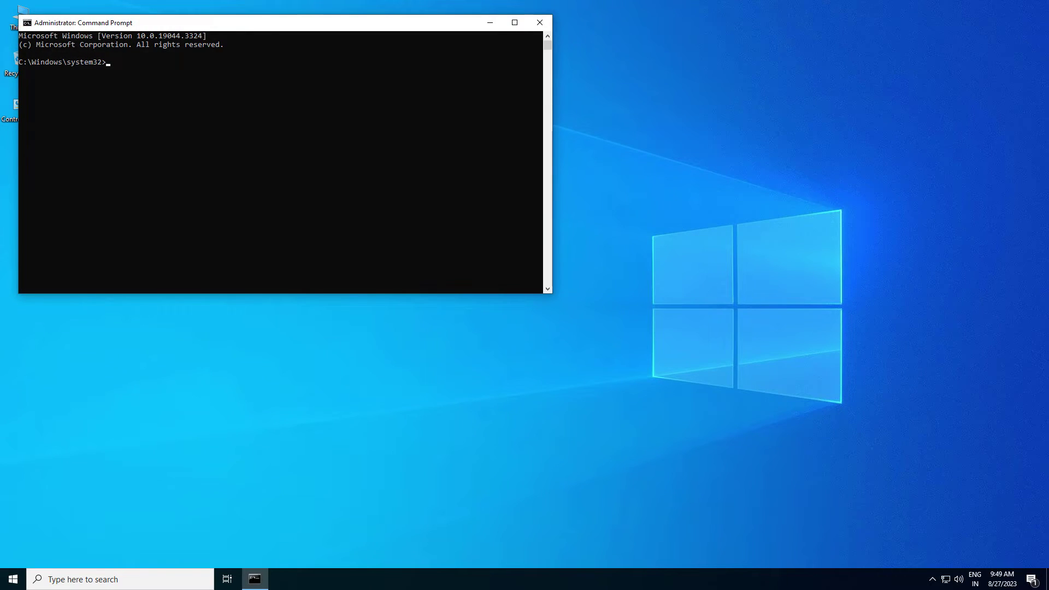
drag(267, 31, 420, 119)
click(13, 579)
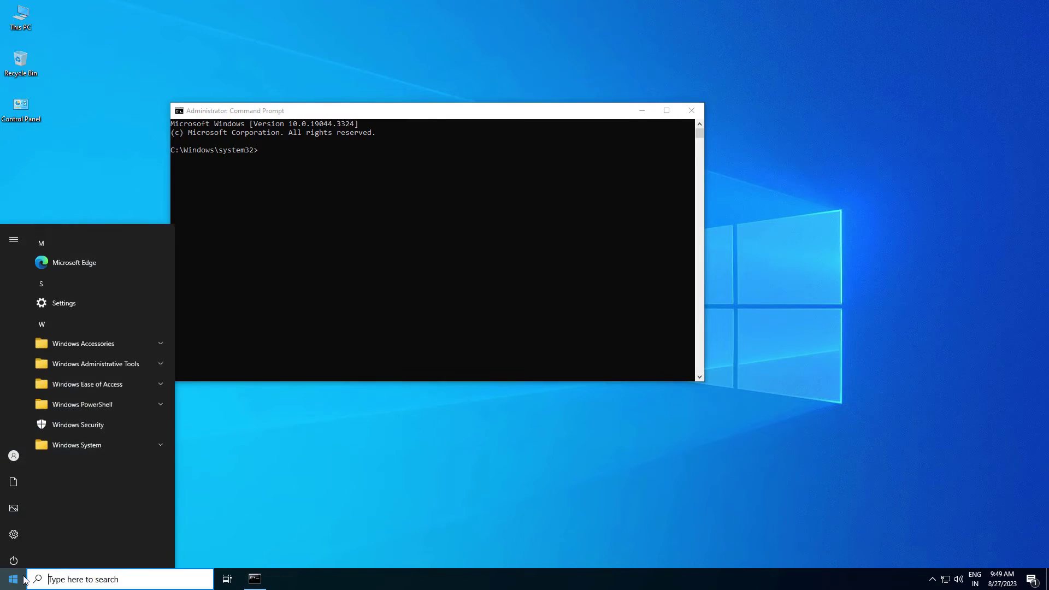
click(101, 427)
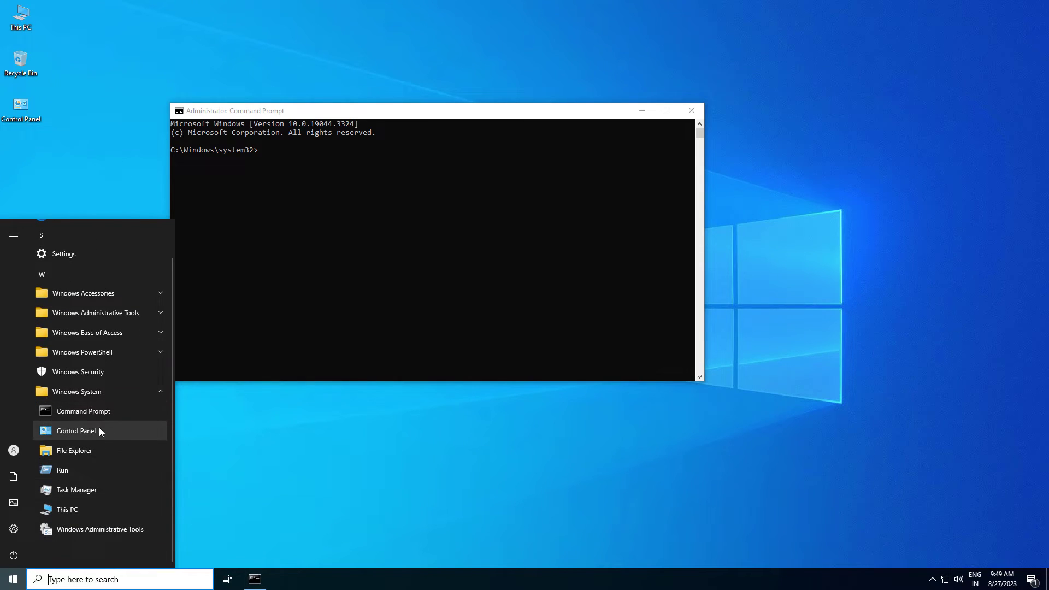
click(99, 429)
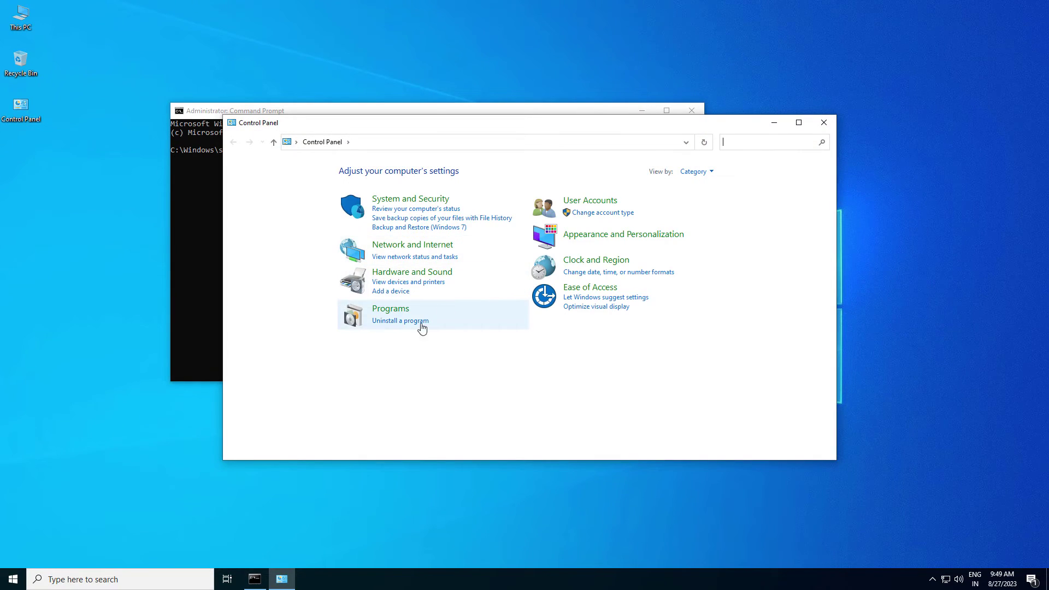
click(412, 323)
Step: Return to Control Panel home, close it and the Command Prompt, and reopen Start
key(alt+Left)
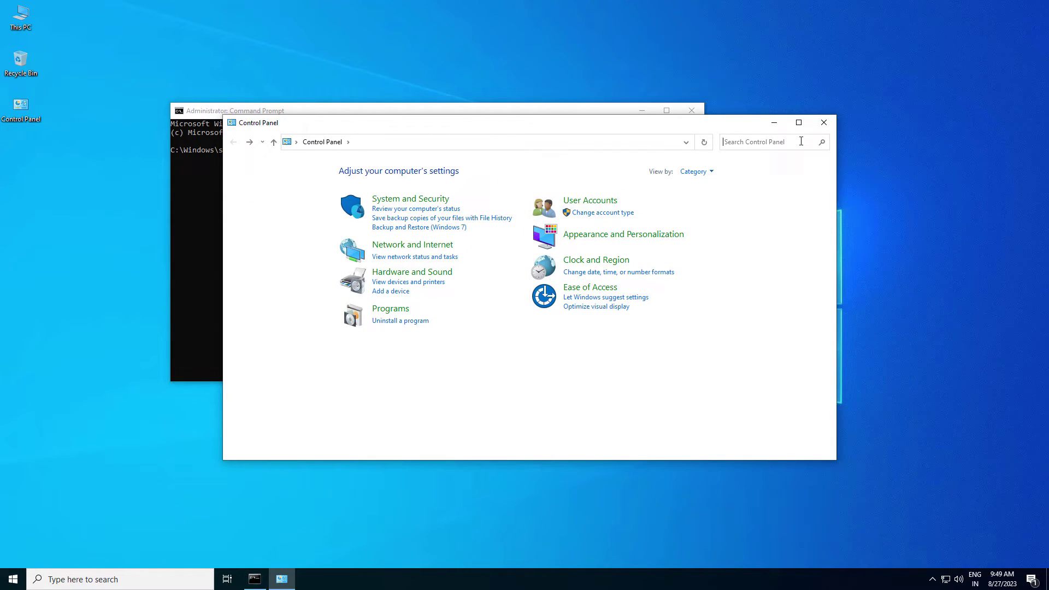
click(824, 123)
click(691, 110)
key(super)
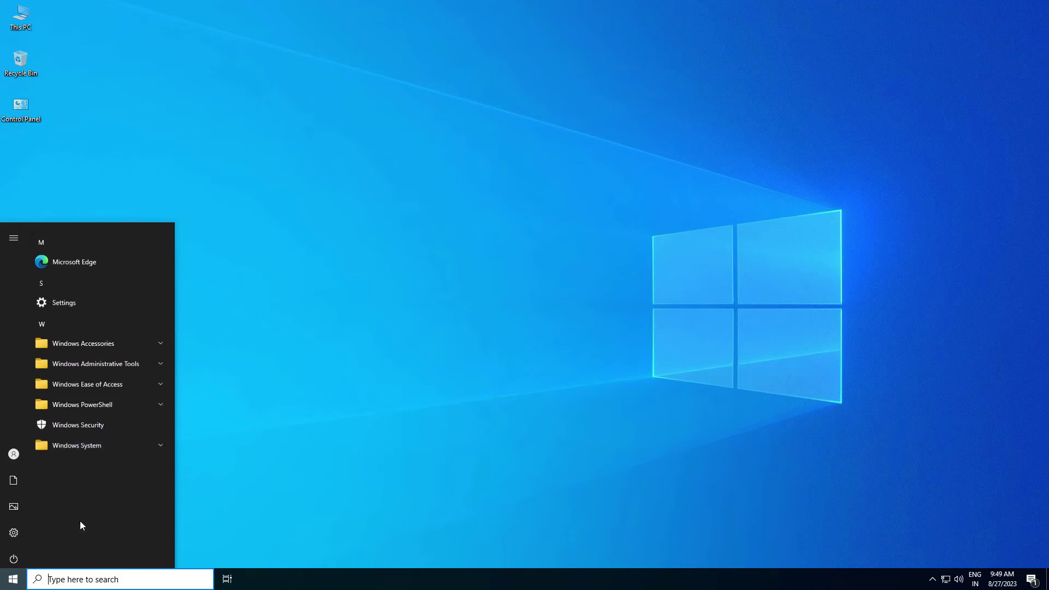
Step: Browse Windows Administrative Tools in Large icons and Details views, then close it
click(76, 429)
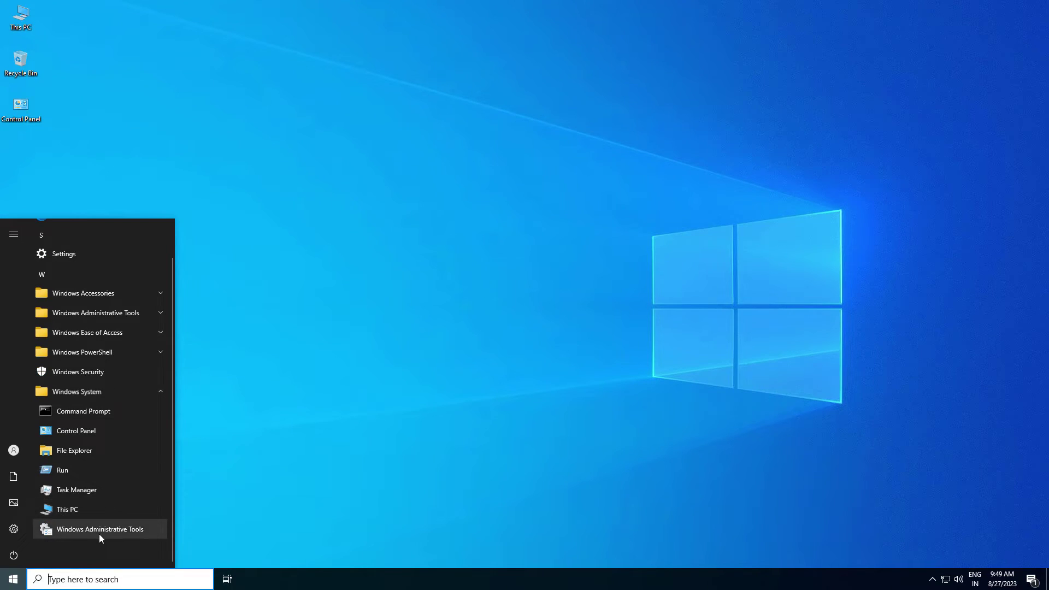
click(99, 534)
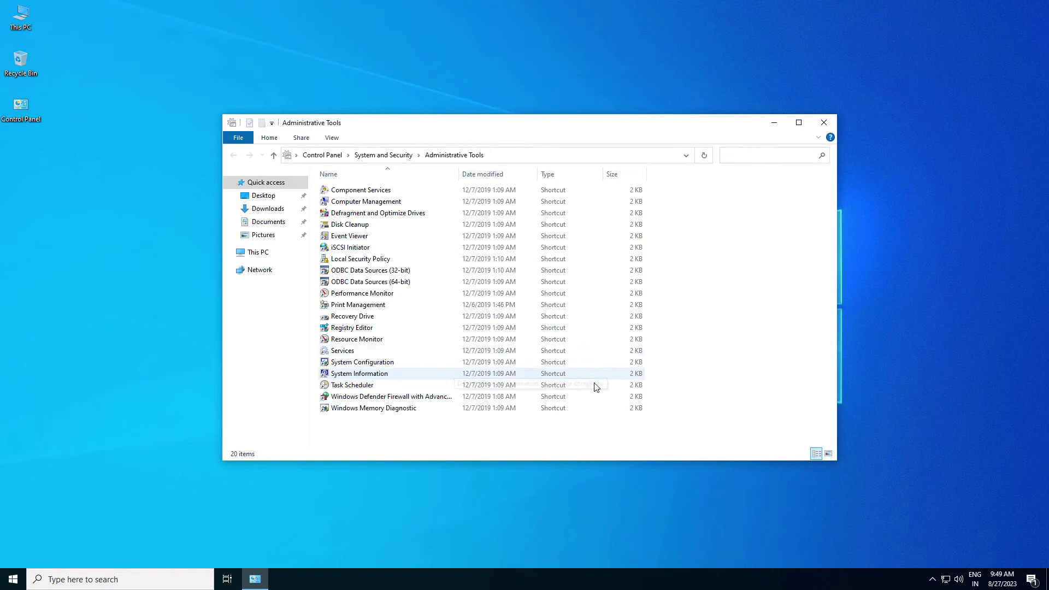
click(828, 453)
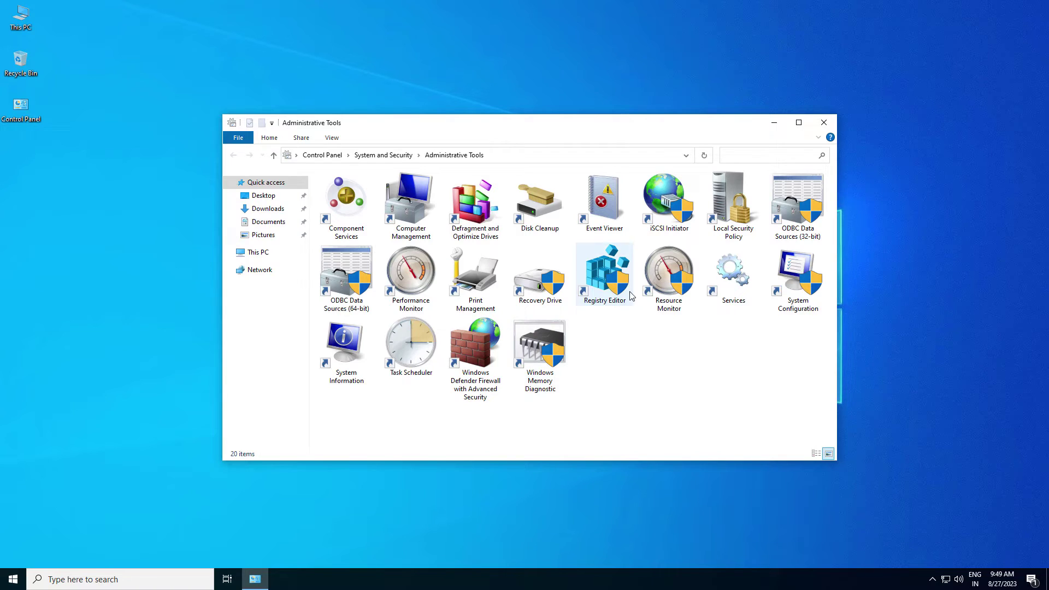
click(816, 453)
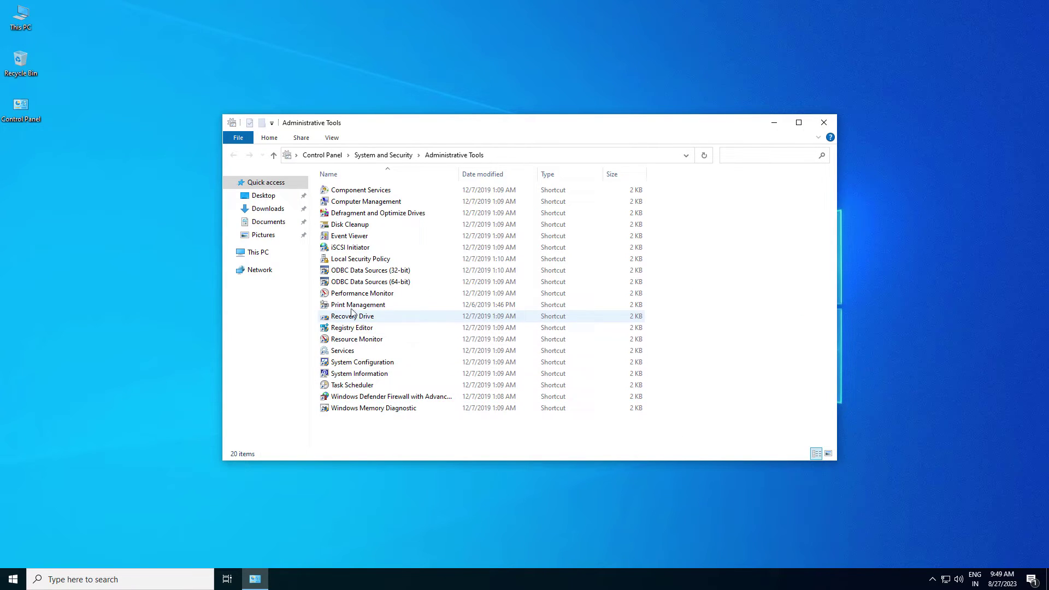
click(824, 123)
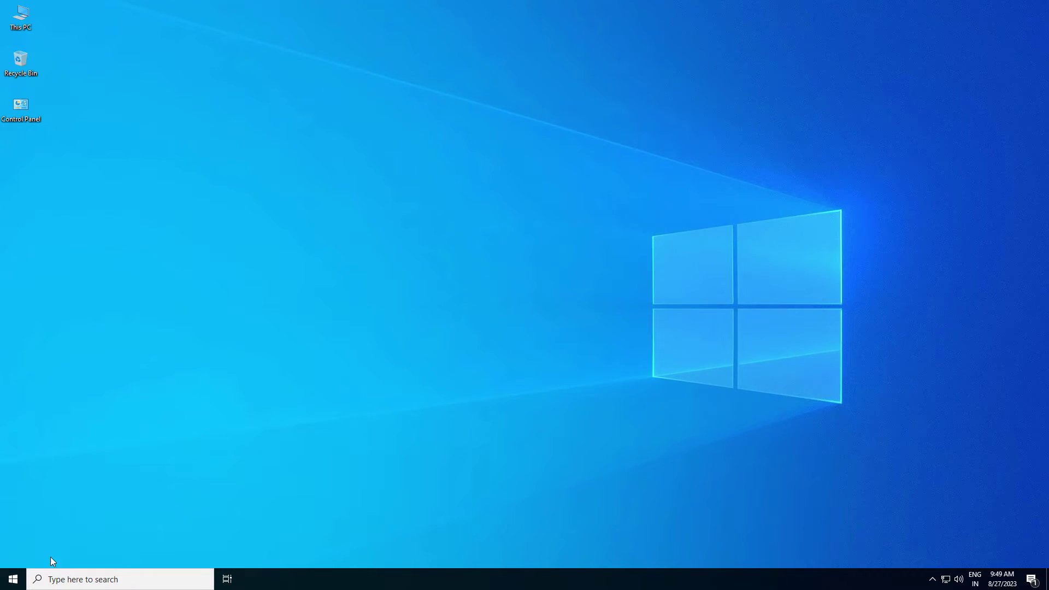
Step: Check Virus & threat protection in Windows Security, then close it
click(13, 579)
click(116, 411)
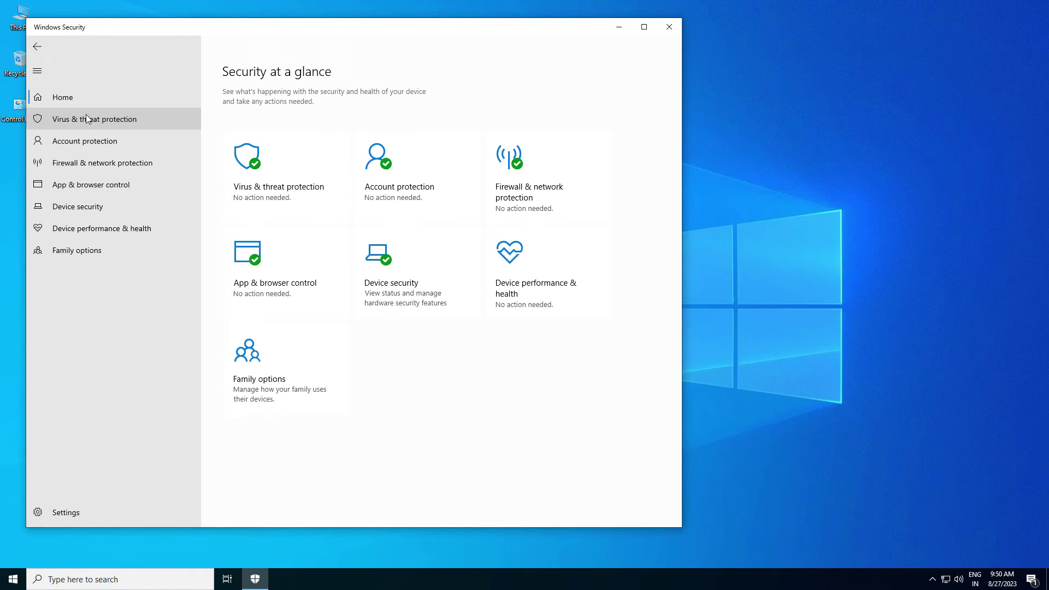
click(86, 115)
click(83, 97)
click(669, 27)
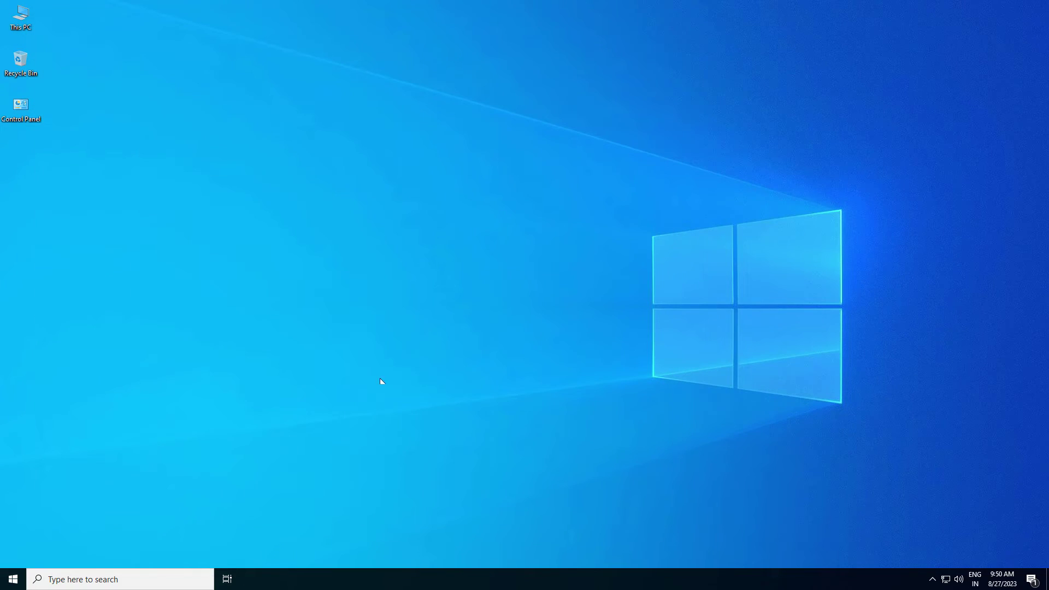
Step: Search 'bit' and open Manage BitLocker
click(82, 579)
text(bit)
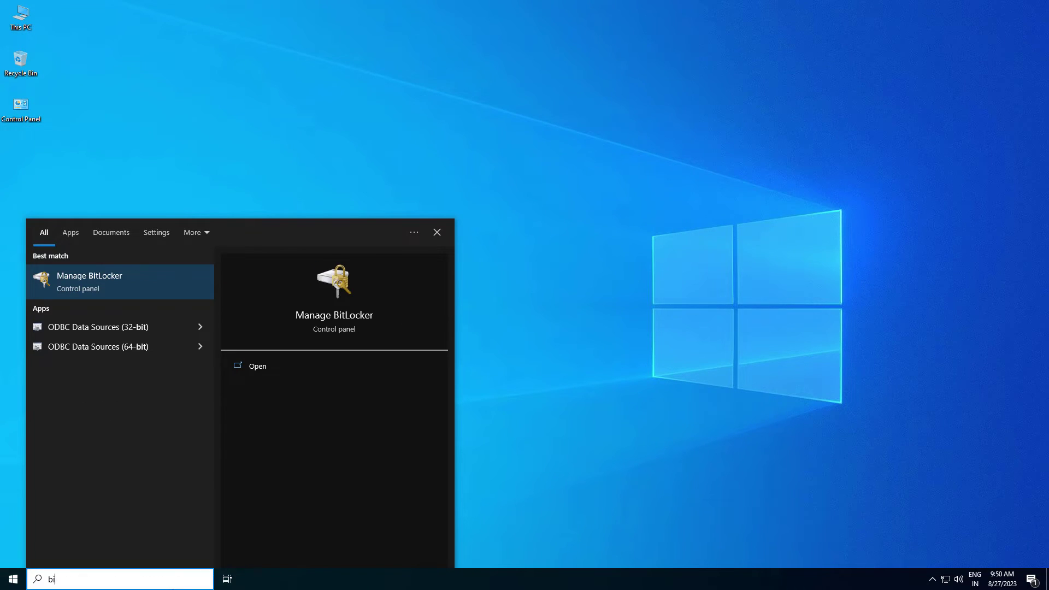
click(121, 274)
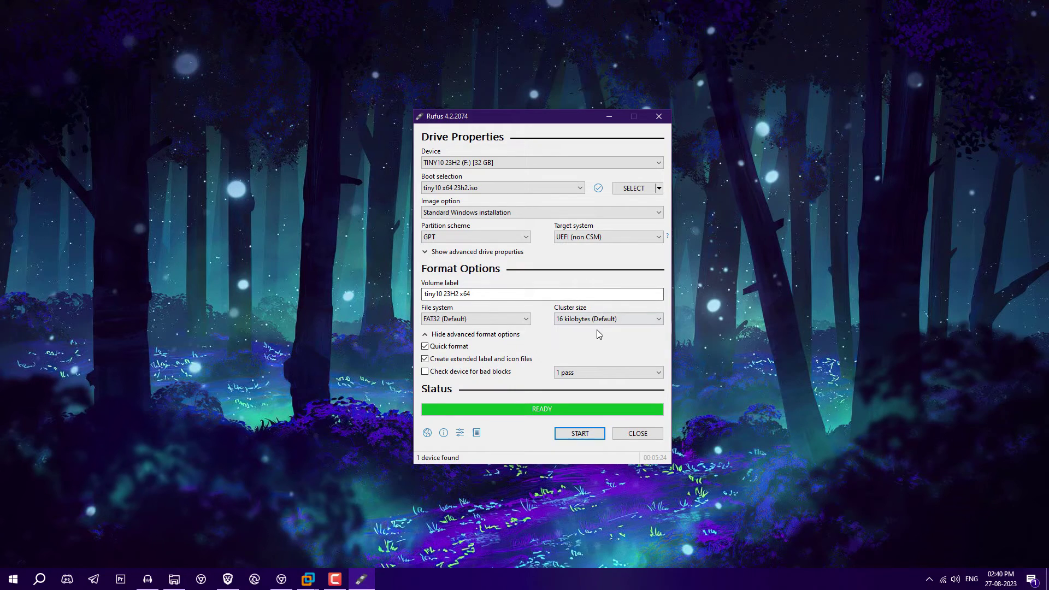
Step: Close Rufus with the TINY10 23H2 (F:) drive showing ready
click(637, 433)
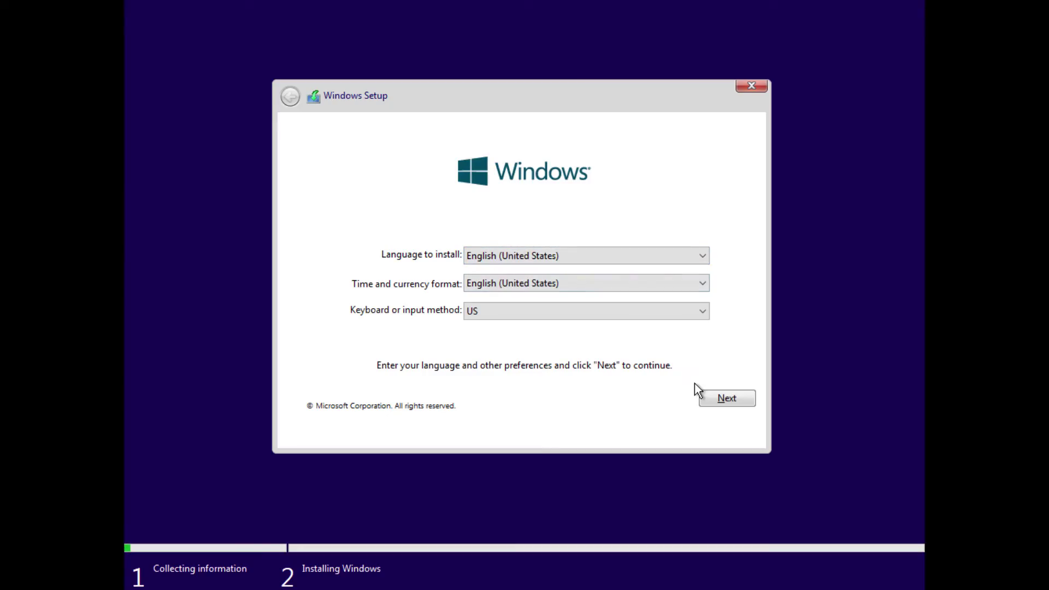
Step: Accept the license terms and choose Drive 0's 100 GB unallocated space for installation
click(725, 392)
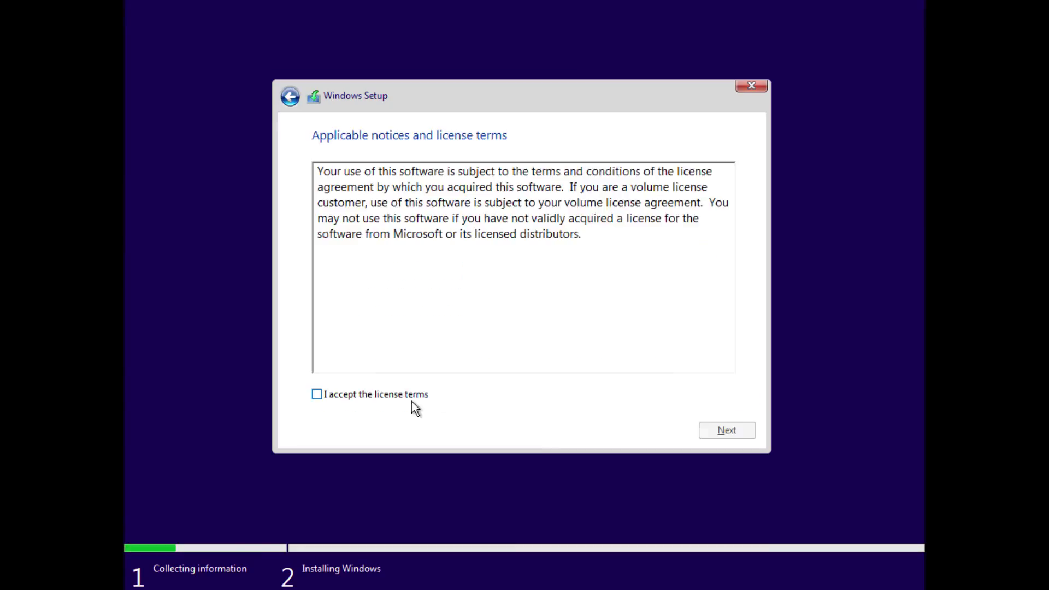
click(412, 395)
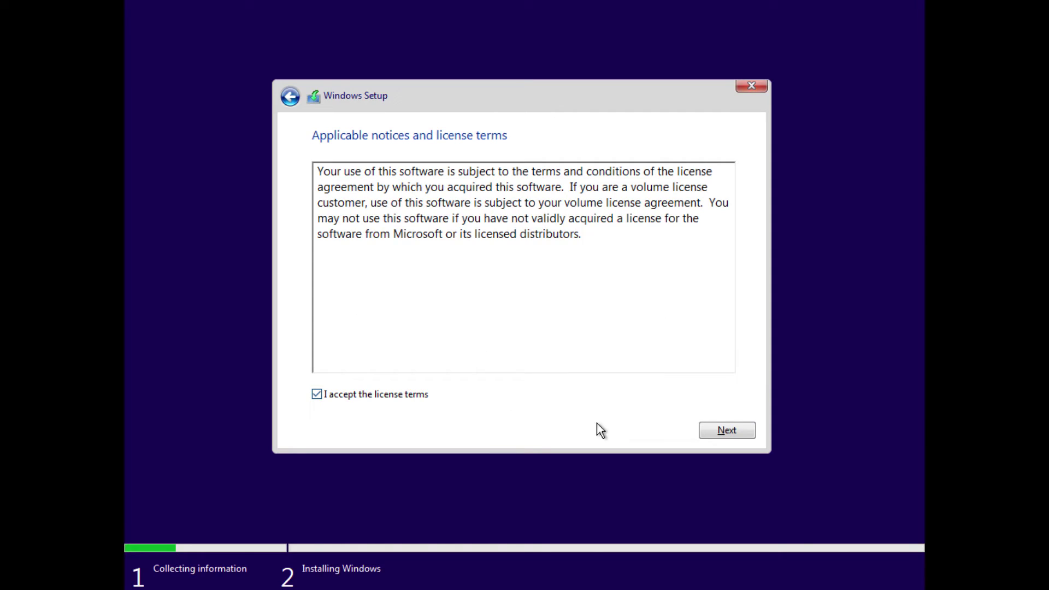
click(712, 428)
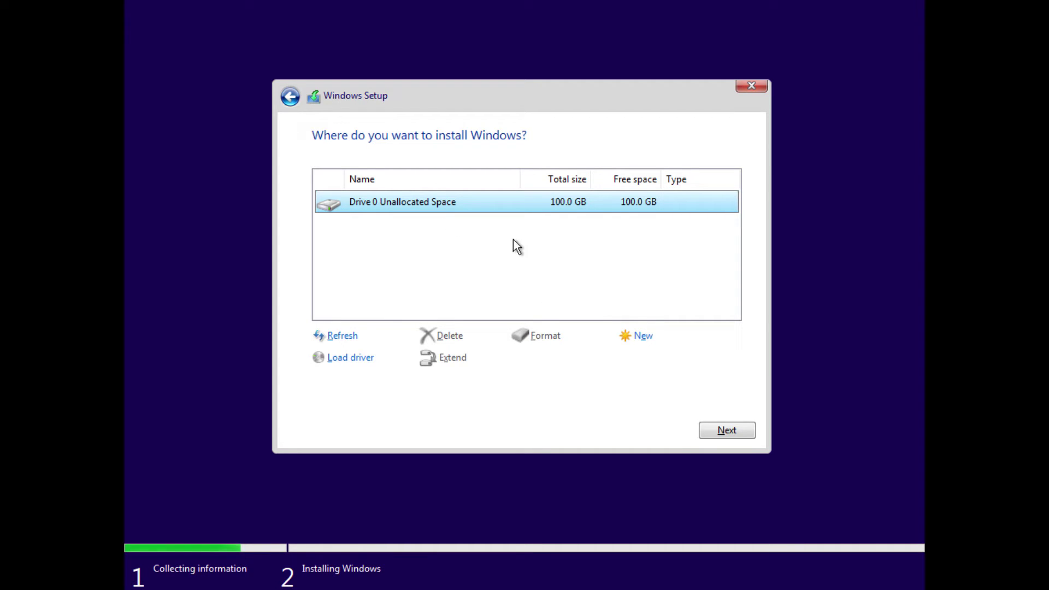
click(496, 216)
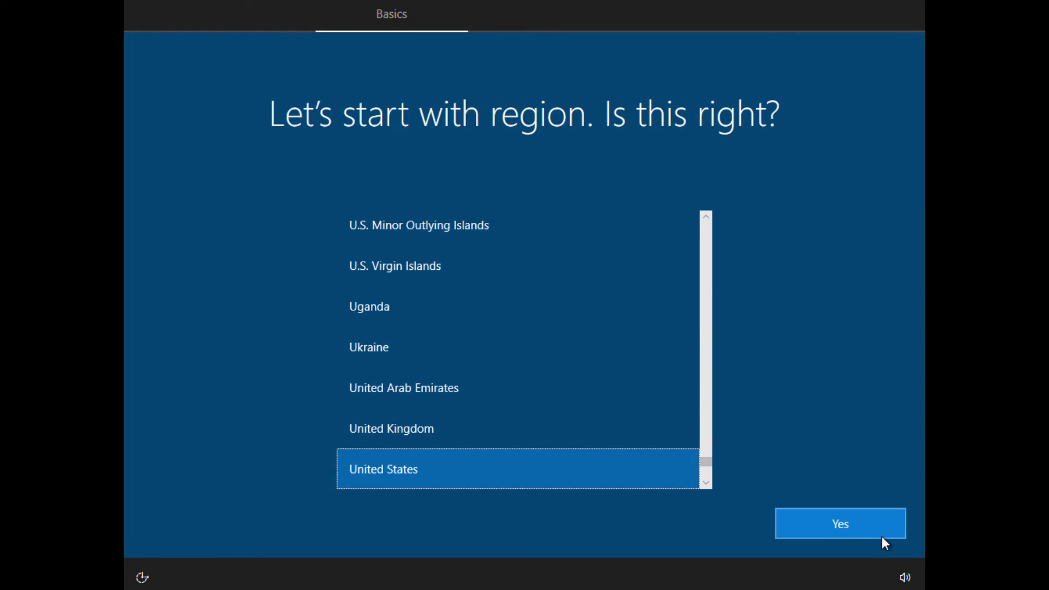
Step: Confirm United States region and English (India) keyboard, skip a second layout, and enter the local account name
click(875, 530)
click(415, 313)
click(820, 524)
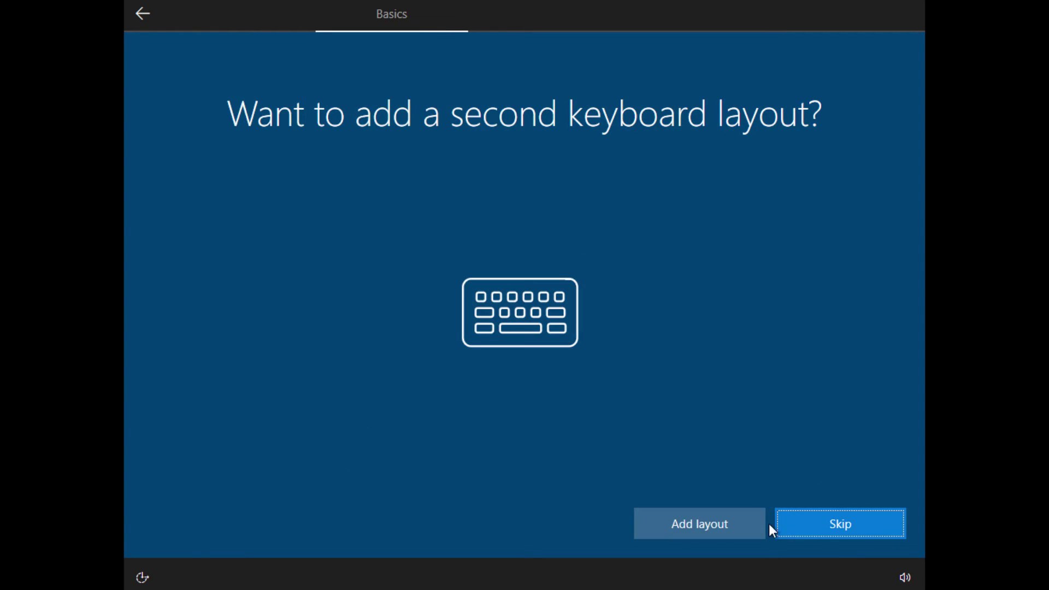
click(793, 524)
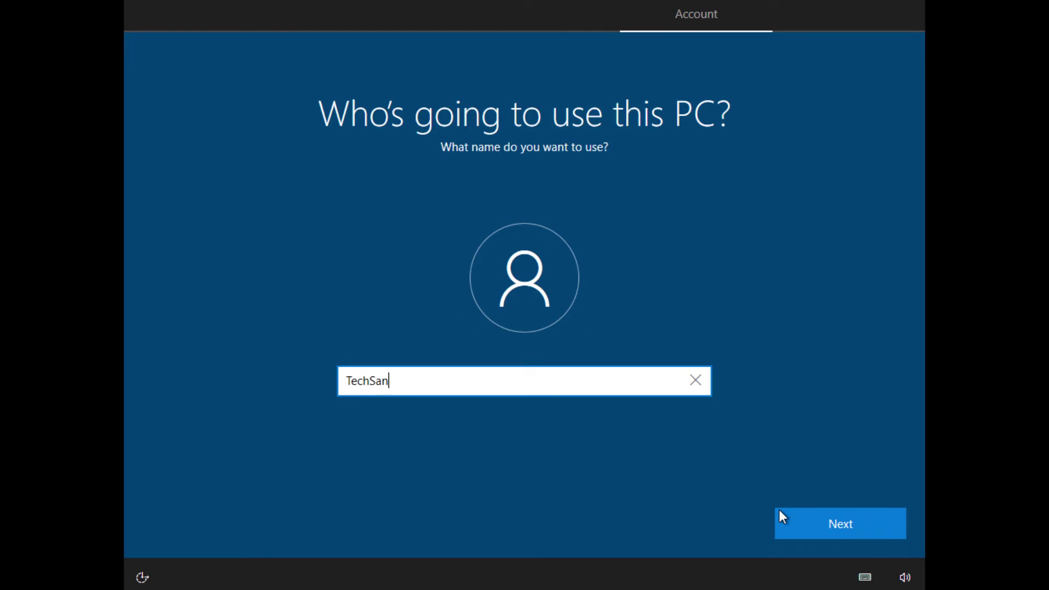
text(eet)
key(Return)
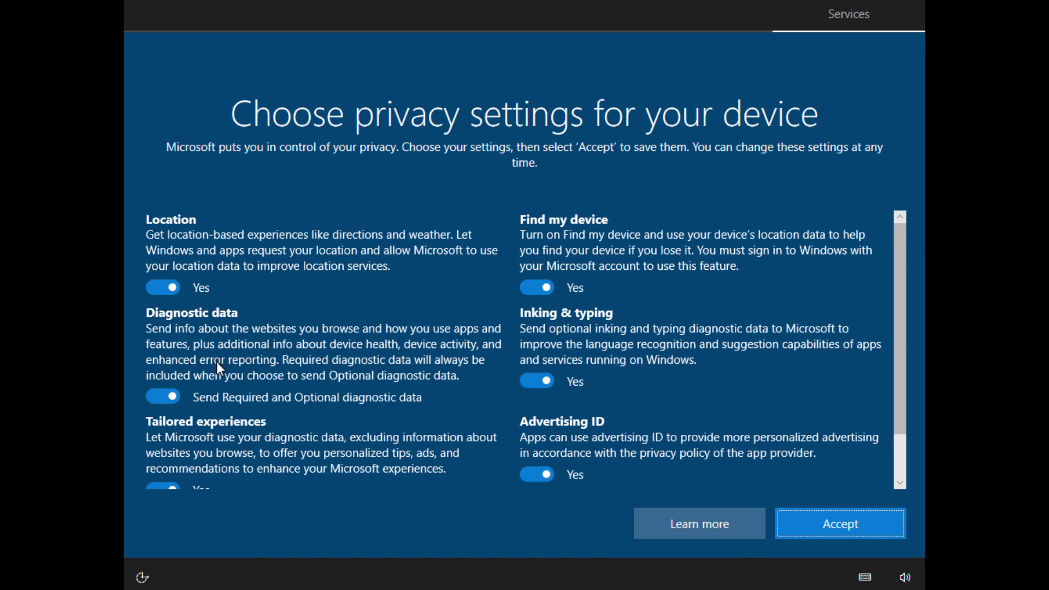
Step: Set location, tailored experiences, advertising ID, inking and typing, and find my device to No
click(163, 288)
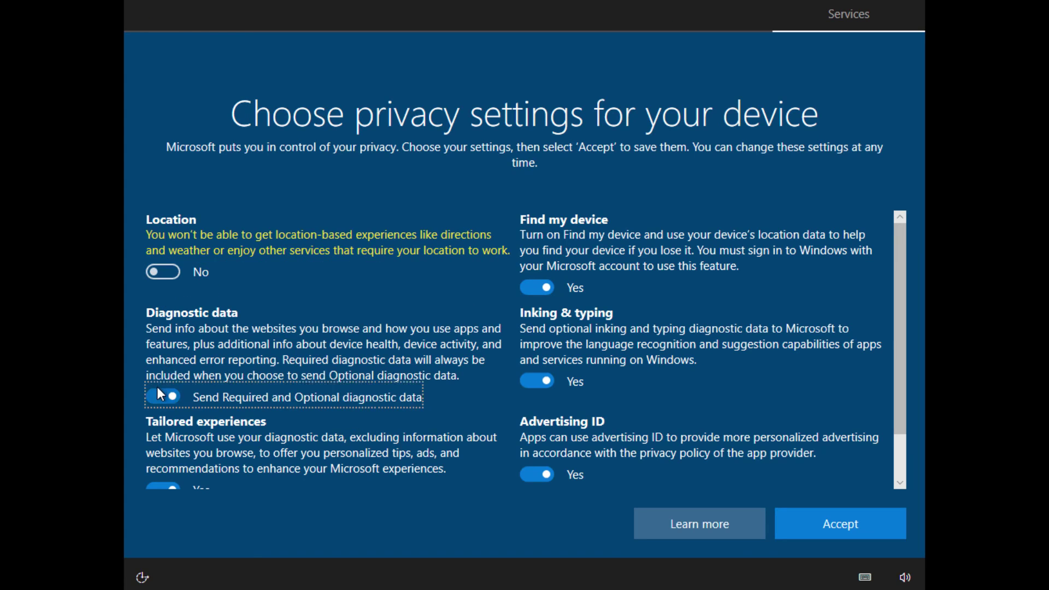
scroll(166, 404, down, 1)
click(162, 434)
click(537, 435)
click(537, 341)
click(537, 248)
scroll(536, 254, up, 1)
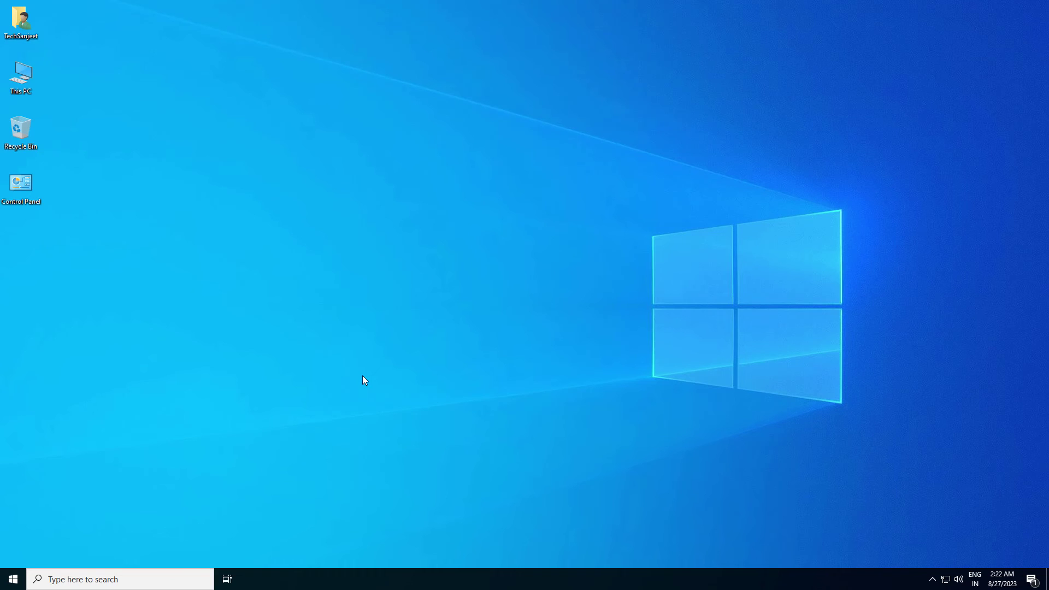
click(13, 579)
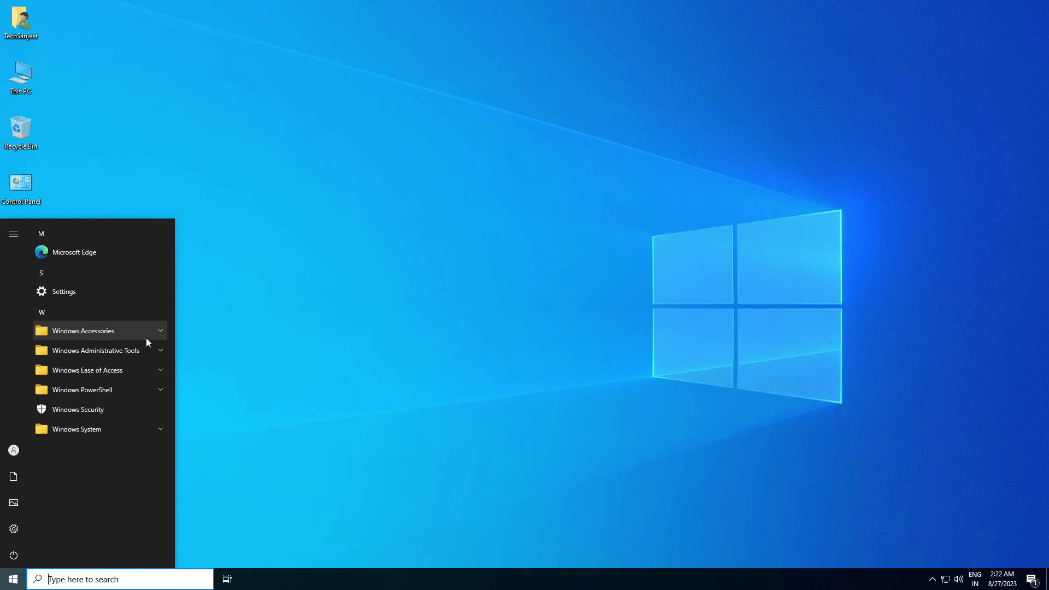
right_click(355, 578)
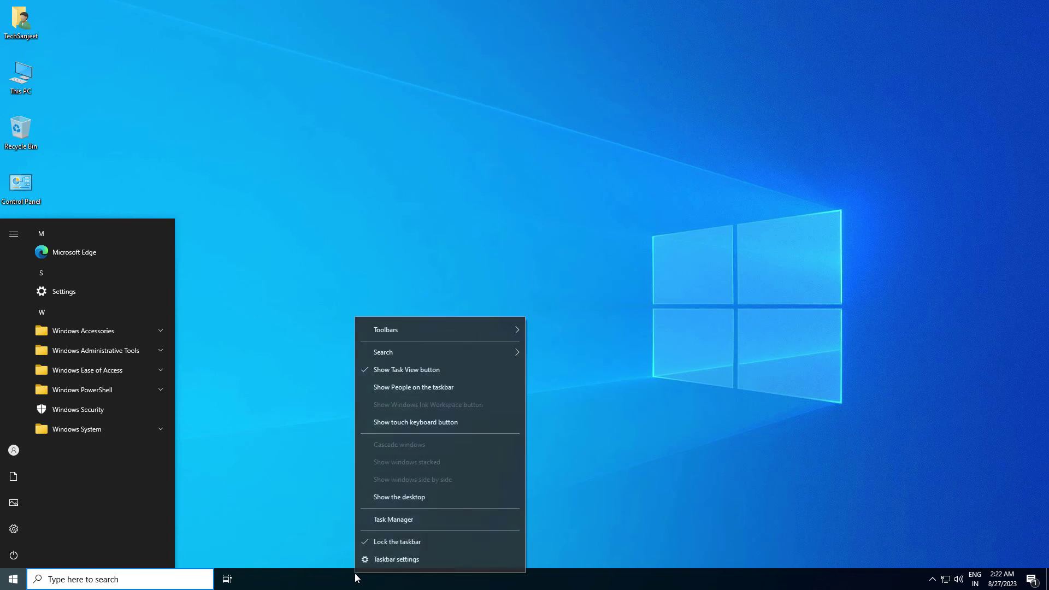
click(375, 520)
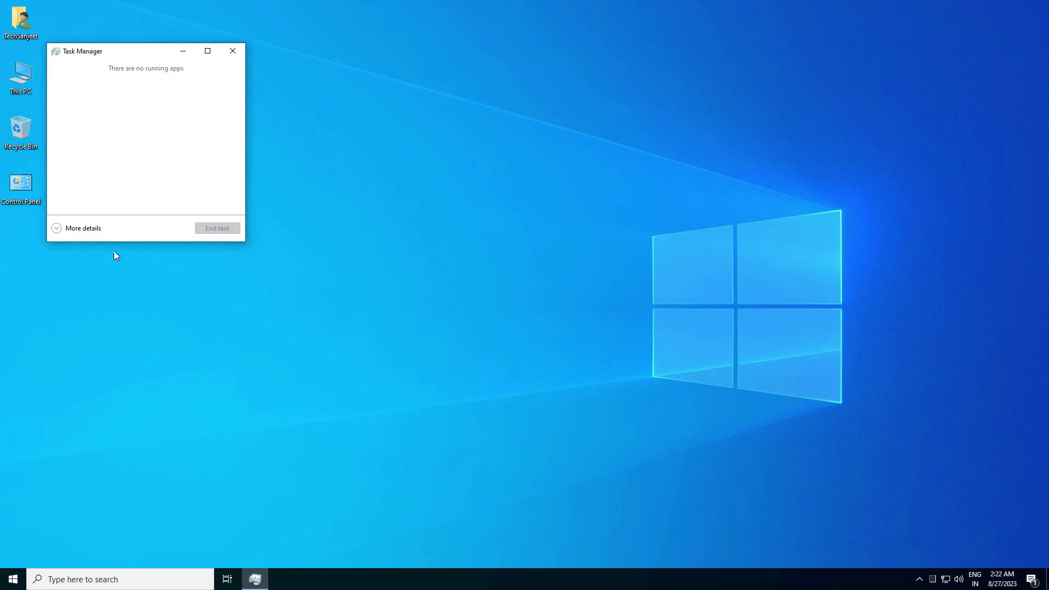
click(82, 228)
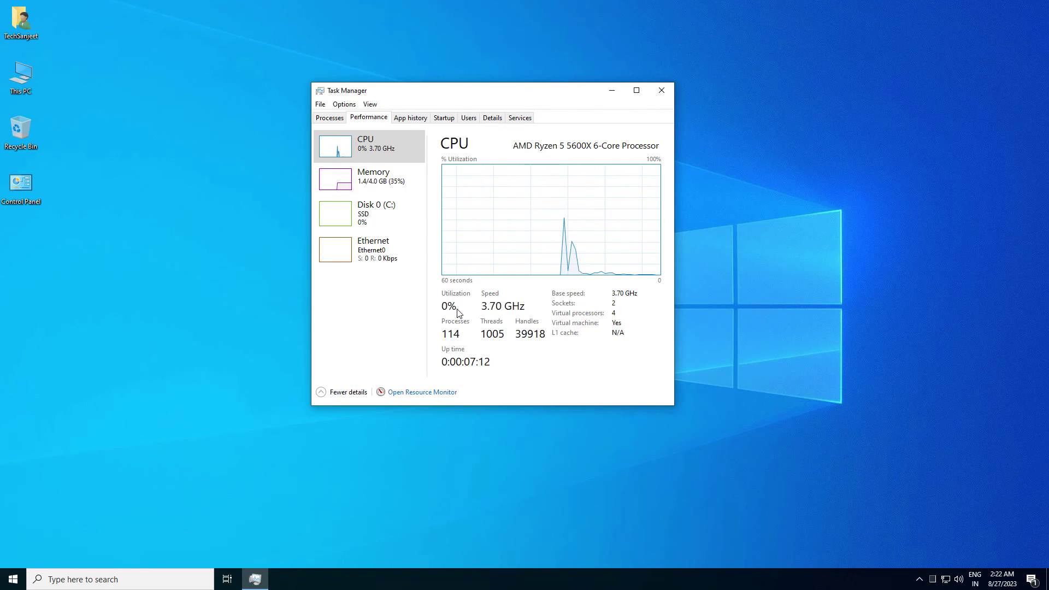
click(393, 183)
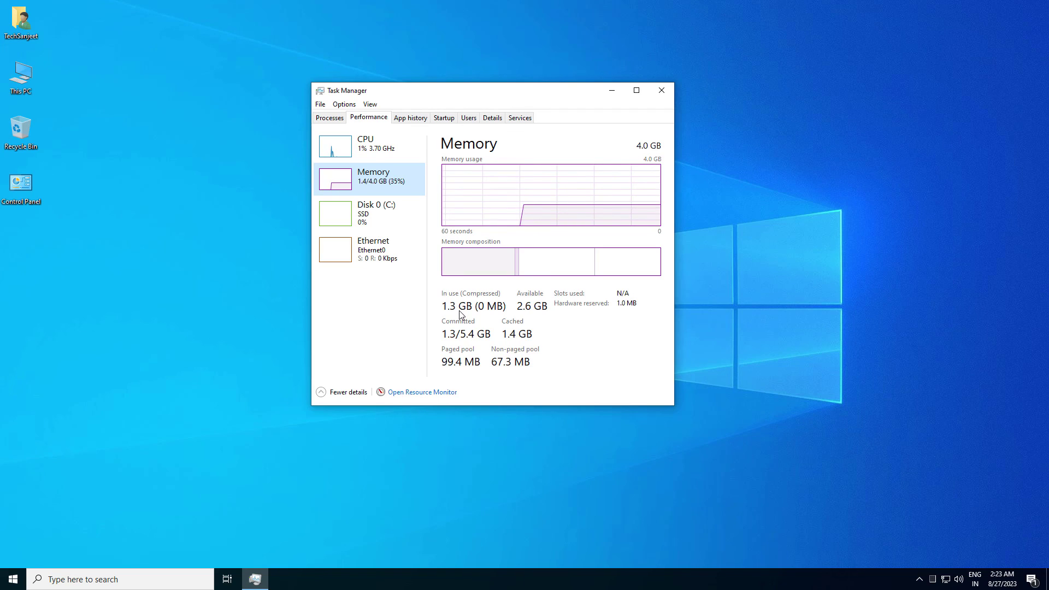
click(661, 91)
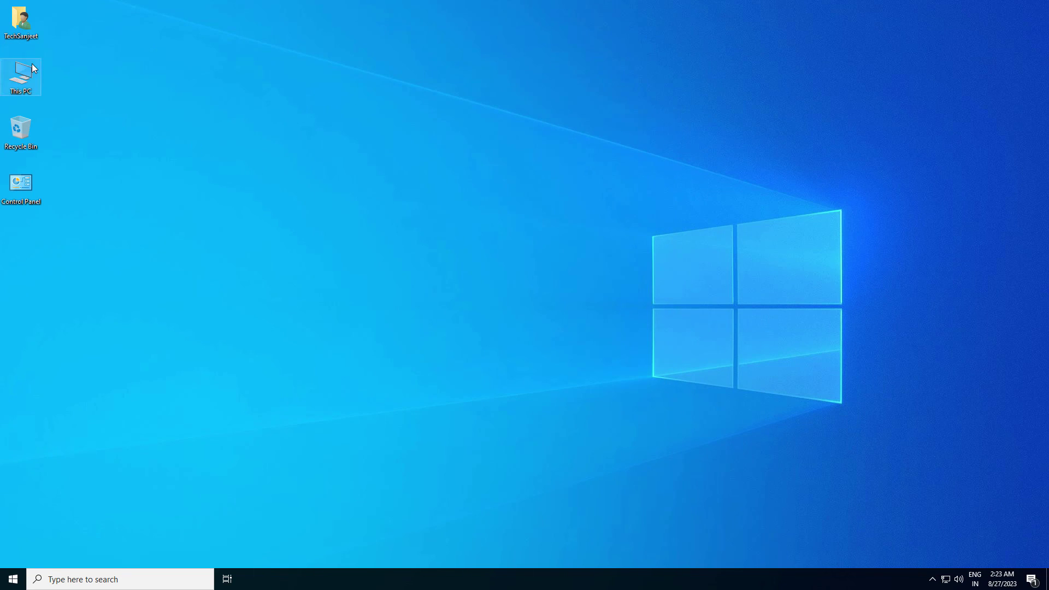